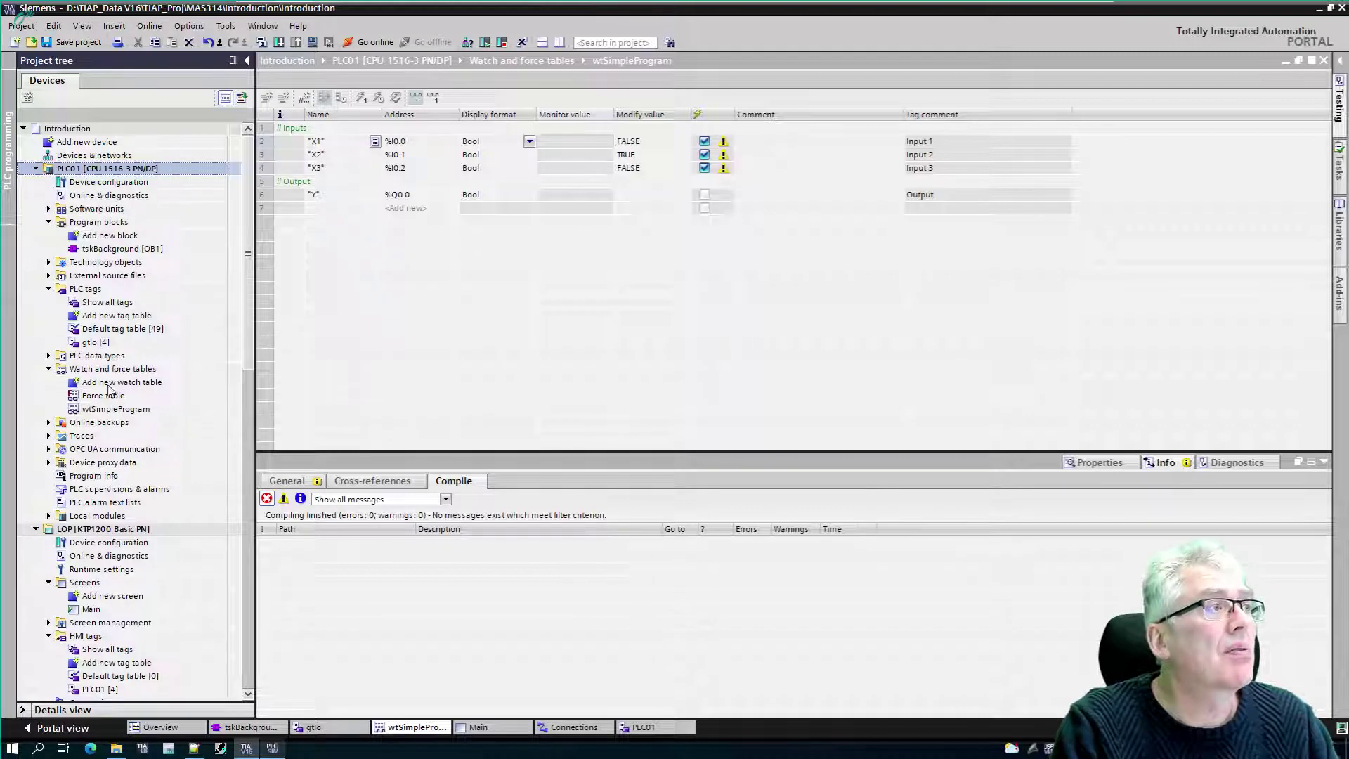
# - Add a SINAMICS G120 drive with the CU240E-2 PN control unit to the project as a new device
pyautogui.click(35, 530)
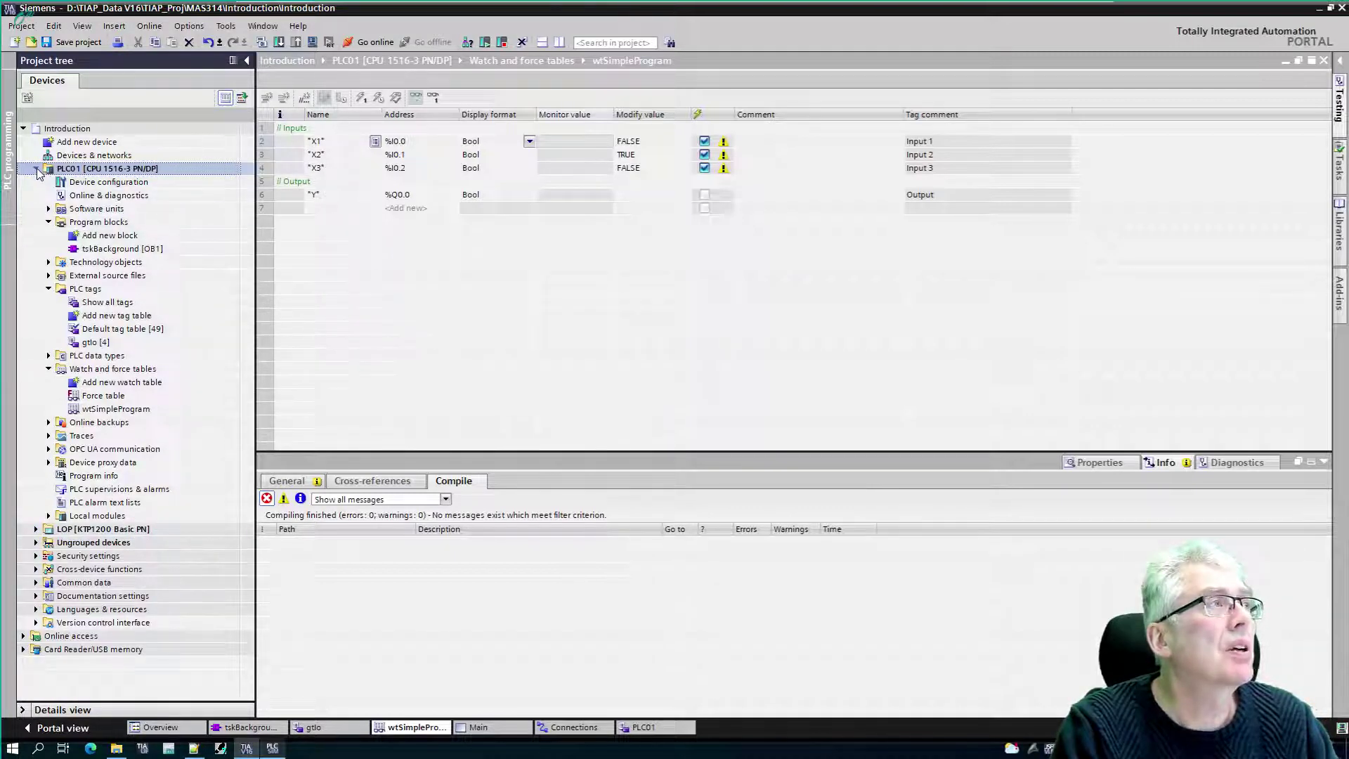
pyautogui.click(37, 170)
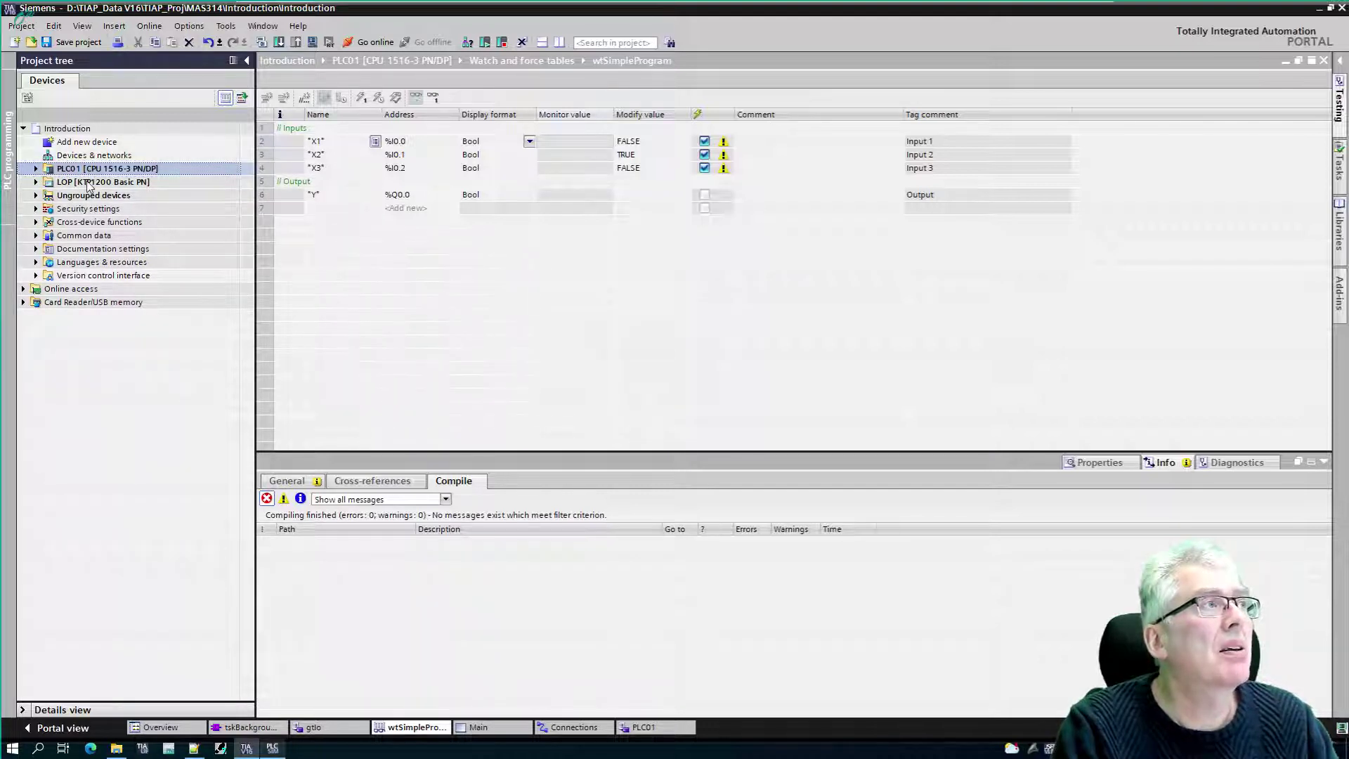
pyautogui.doubleClick(79, 143)
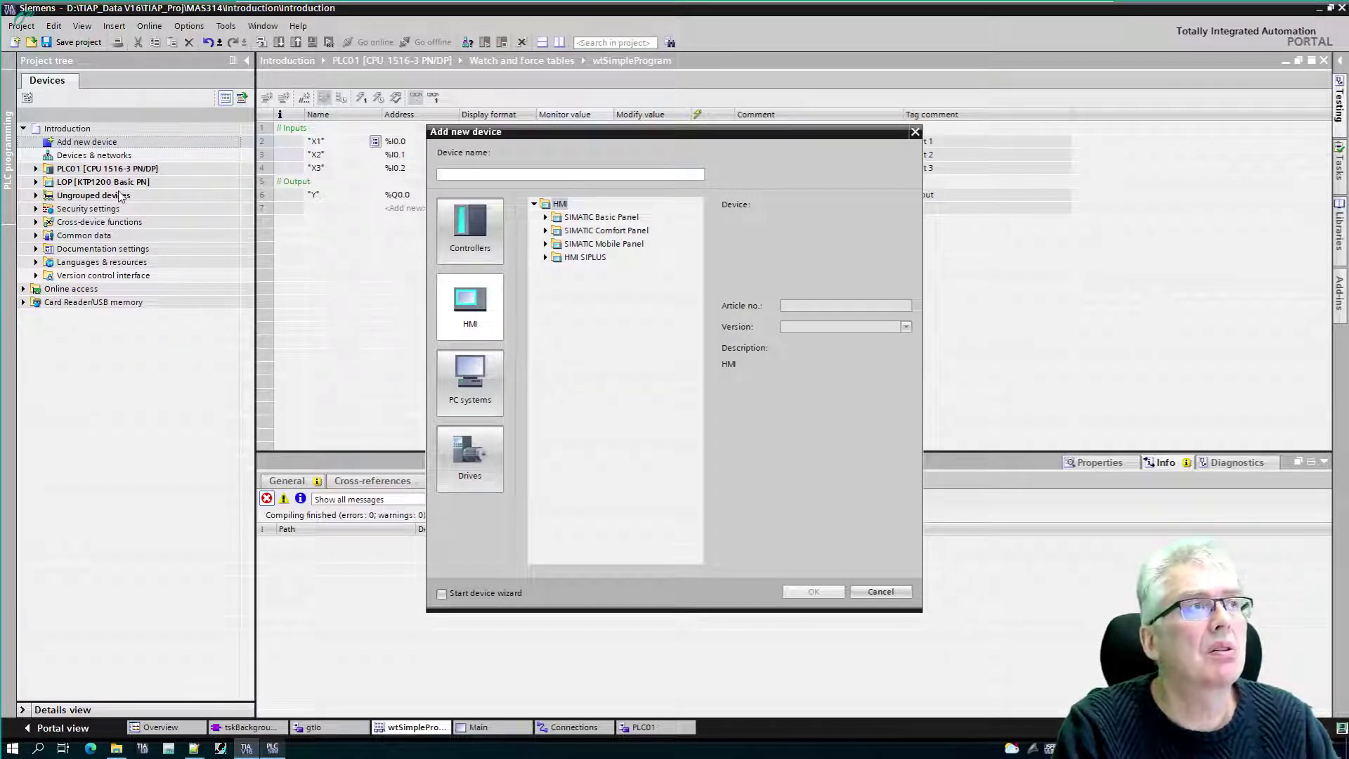
pyautogui.click(476, 462)
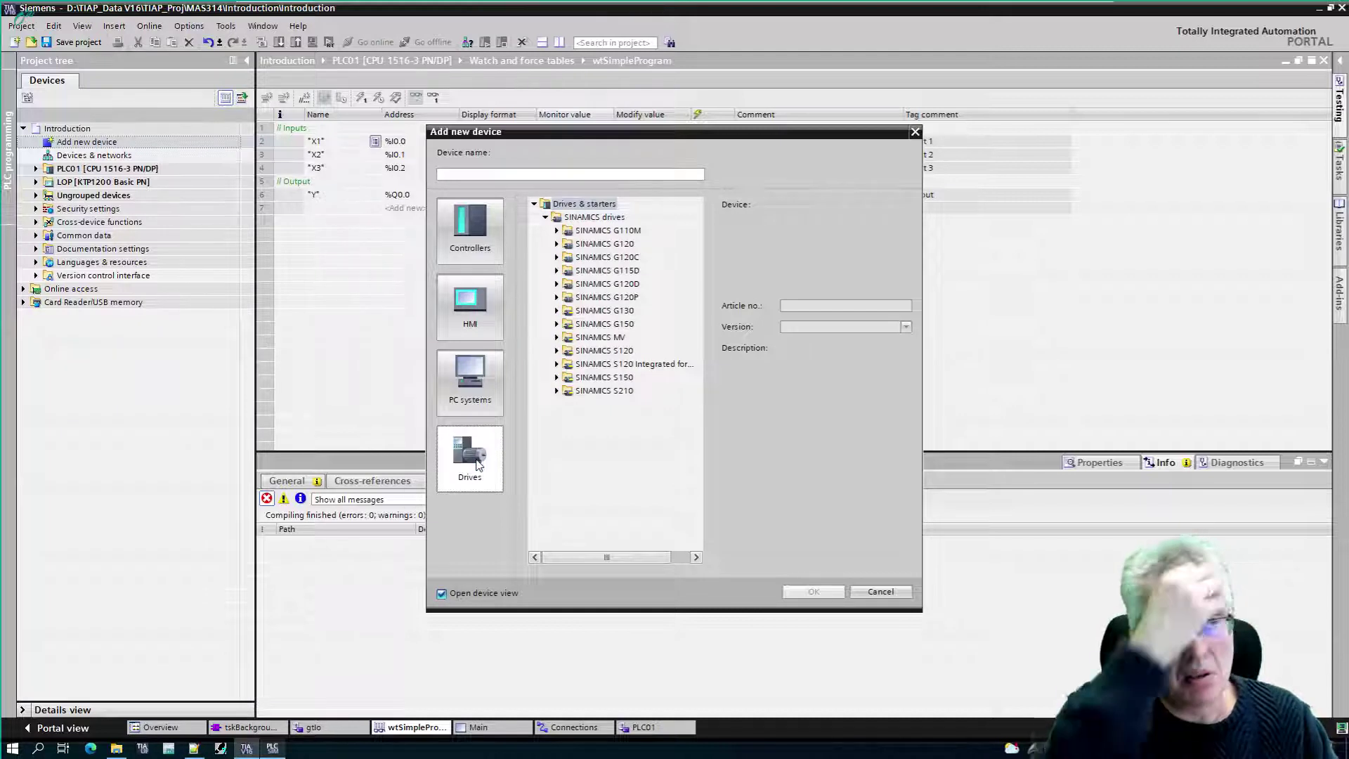
pyautogui.click(556, 244)
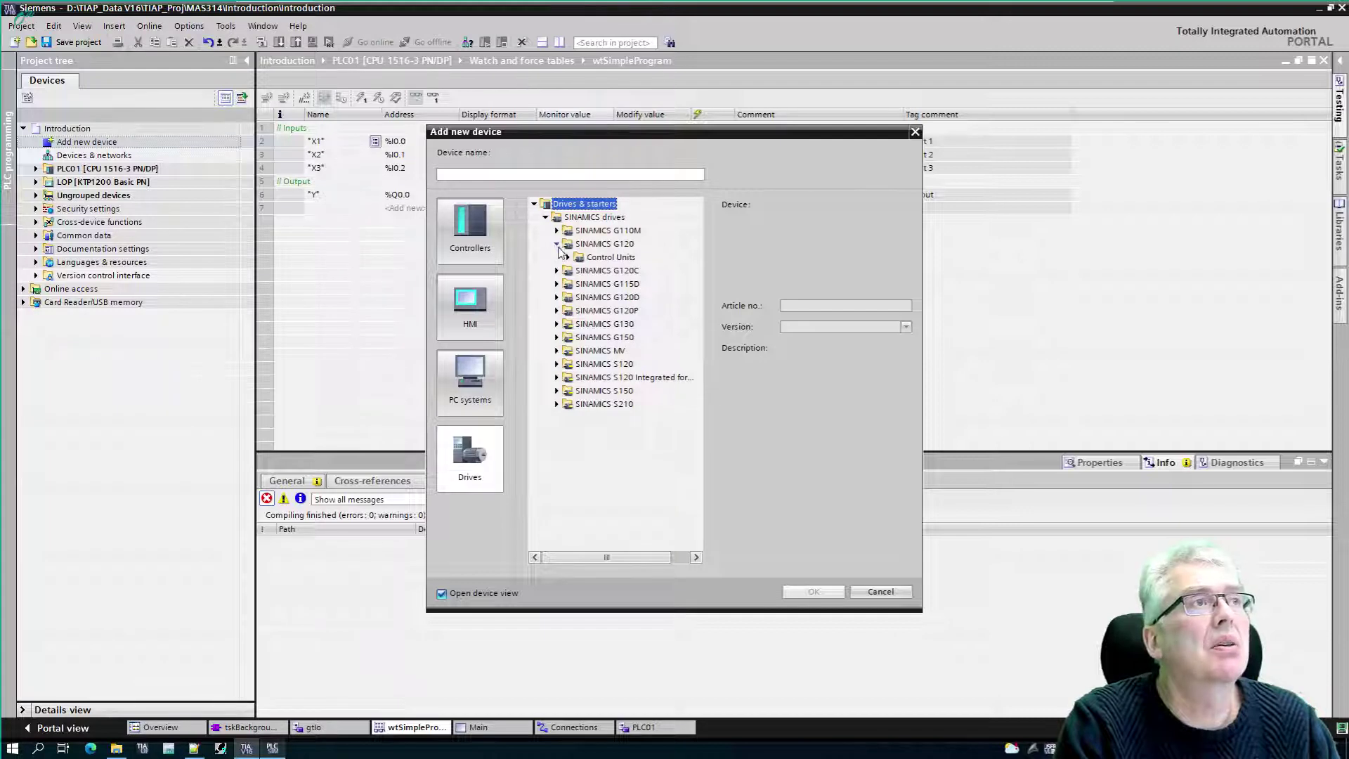
pyautogui.click(567, 257)
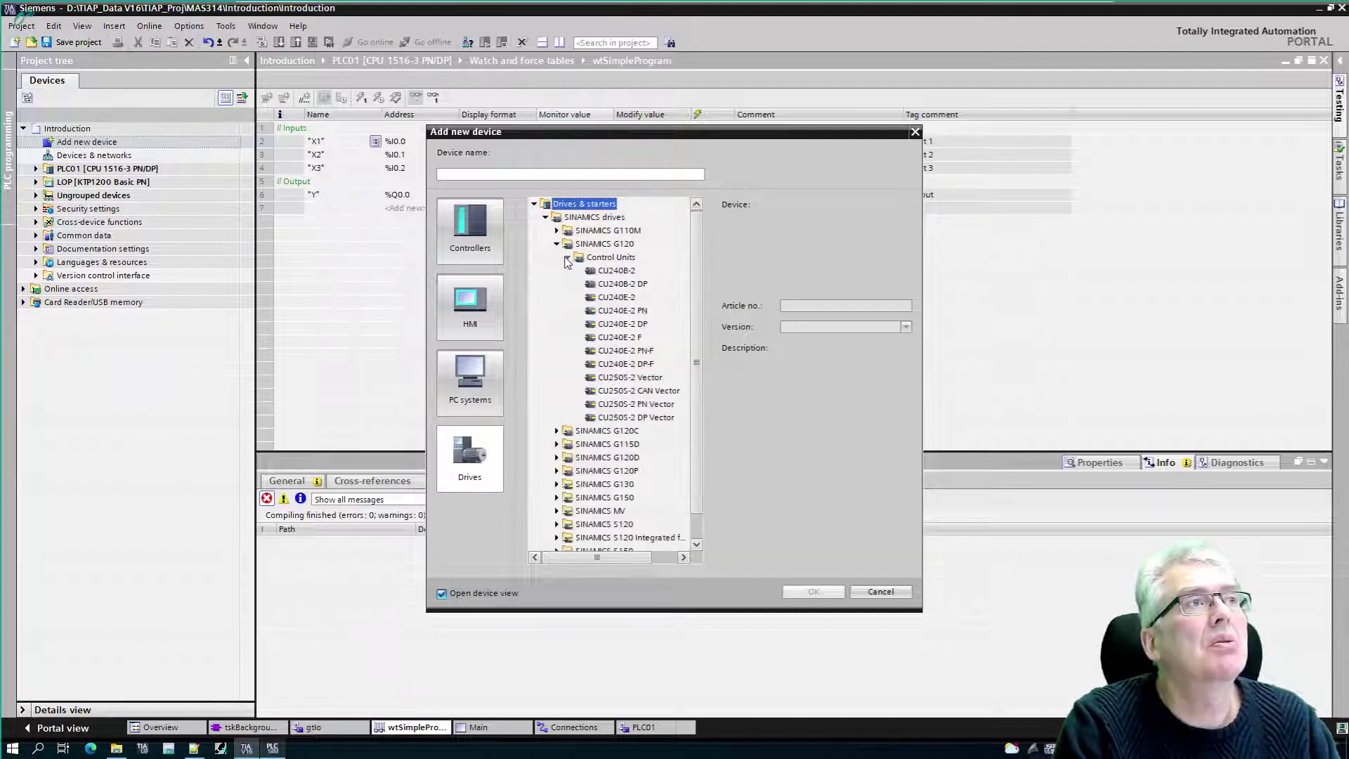
pyautogui.click(621, 310)
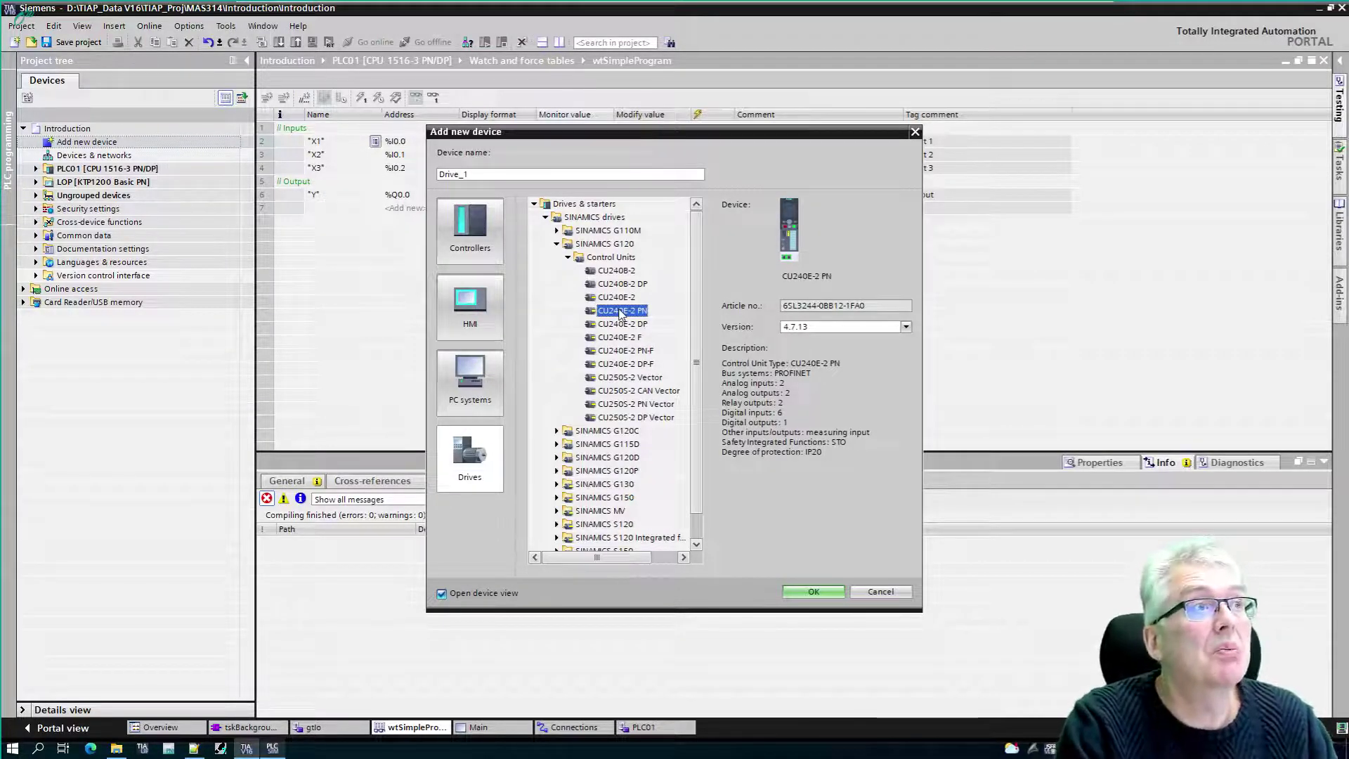
pyautogui.click(811, 592)
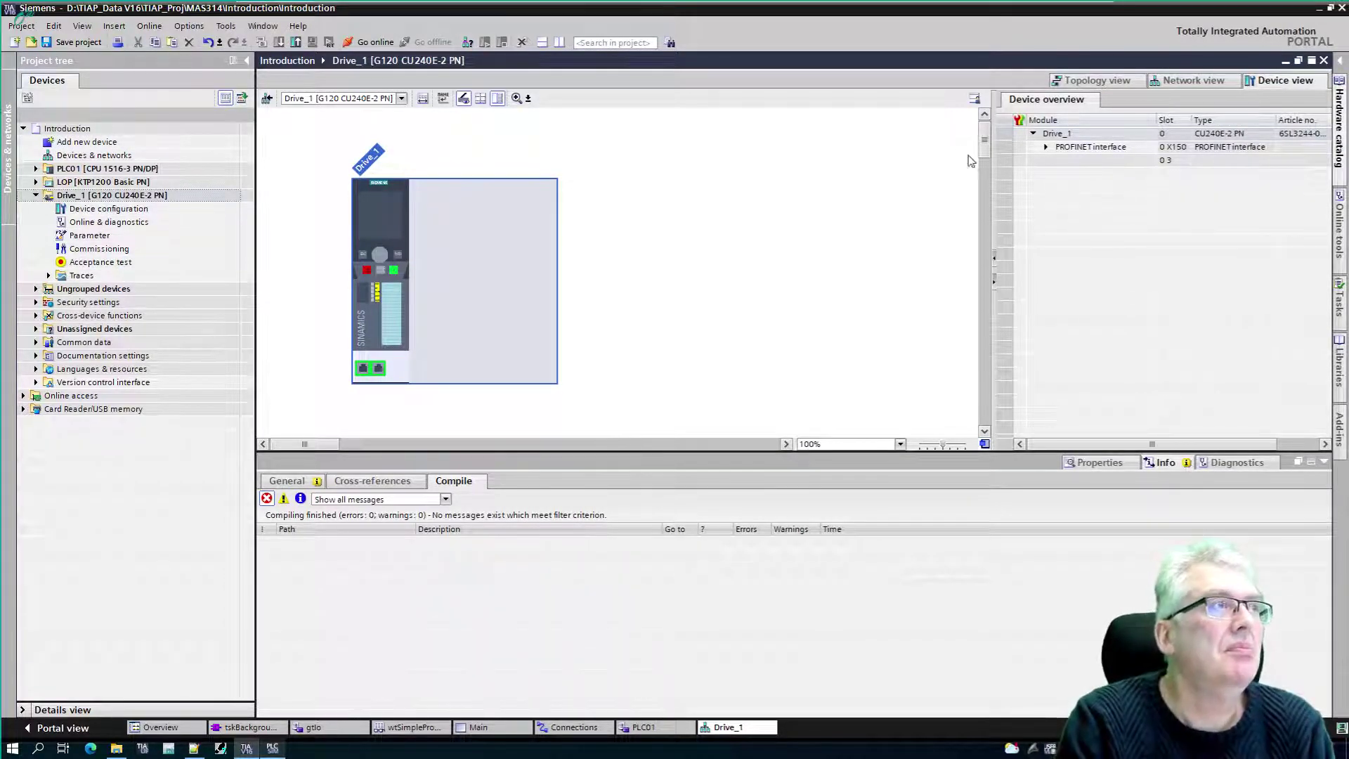
# - Insert the PM240 FSA power unit IP20 U 400V 1.5kW into the empty slot beside the drive's control unit
pyautogui.click(487, 268)
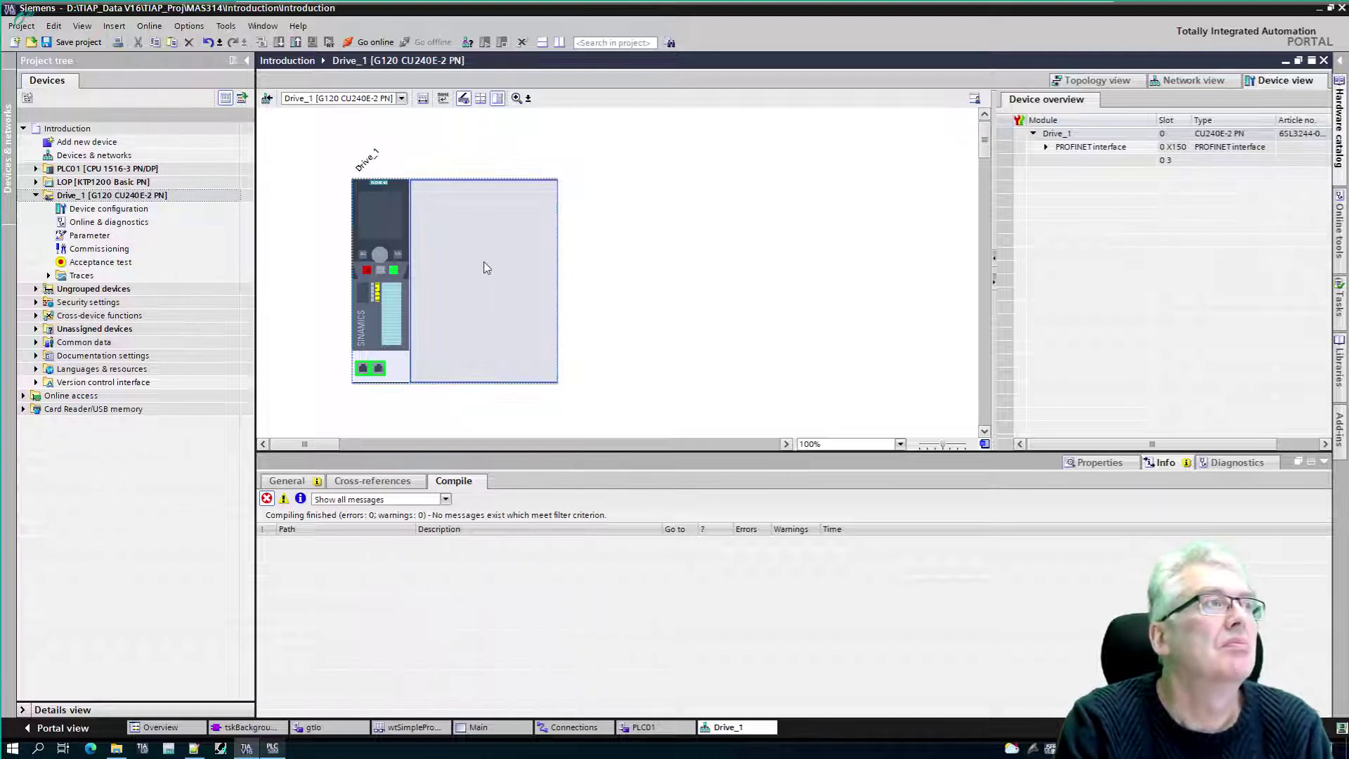
pyautogui.click(114, 212)
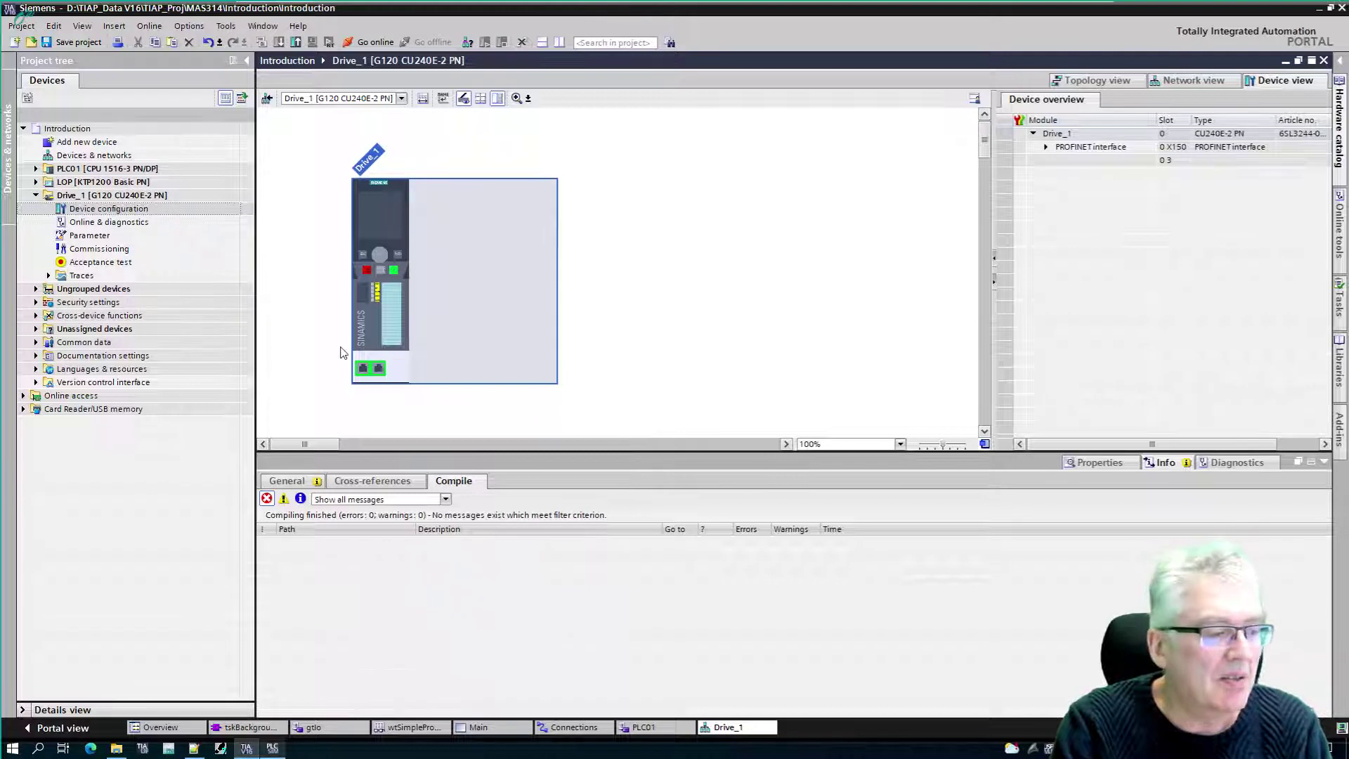
pyautogui.click(421, 289)
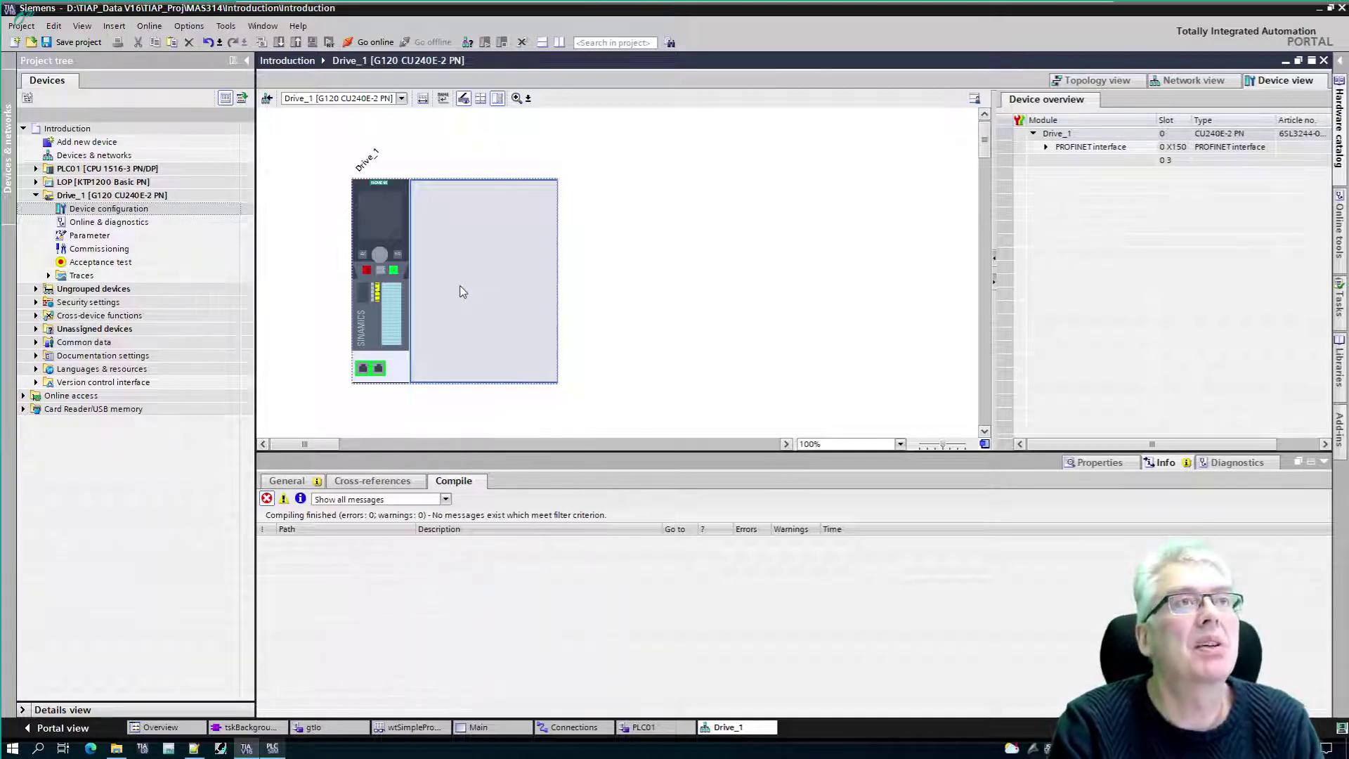
pyautogui.click(1340, 143)
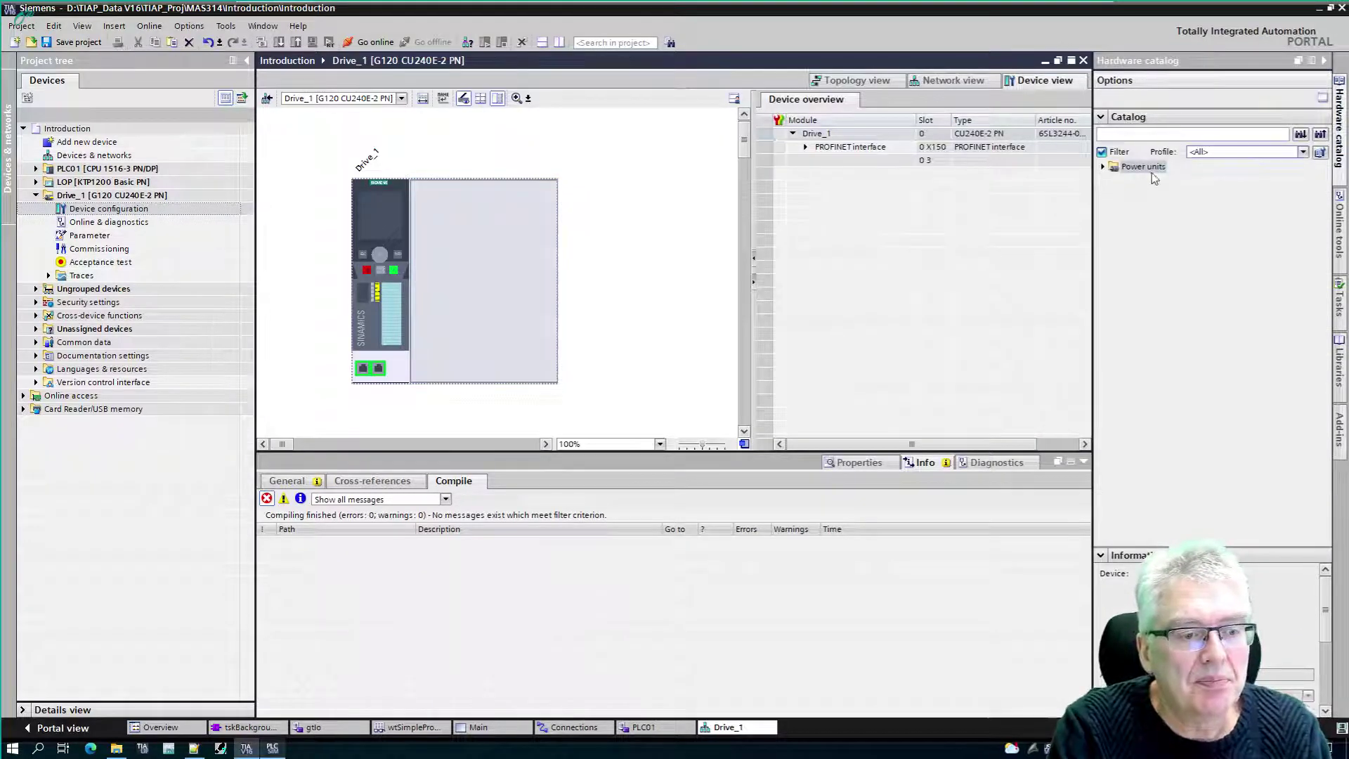
pyautogui.click(1103, 167)
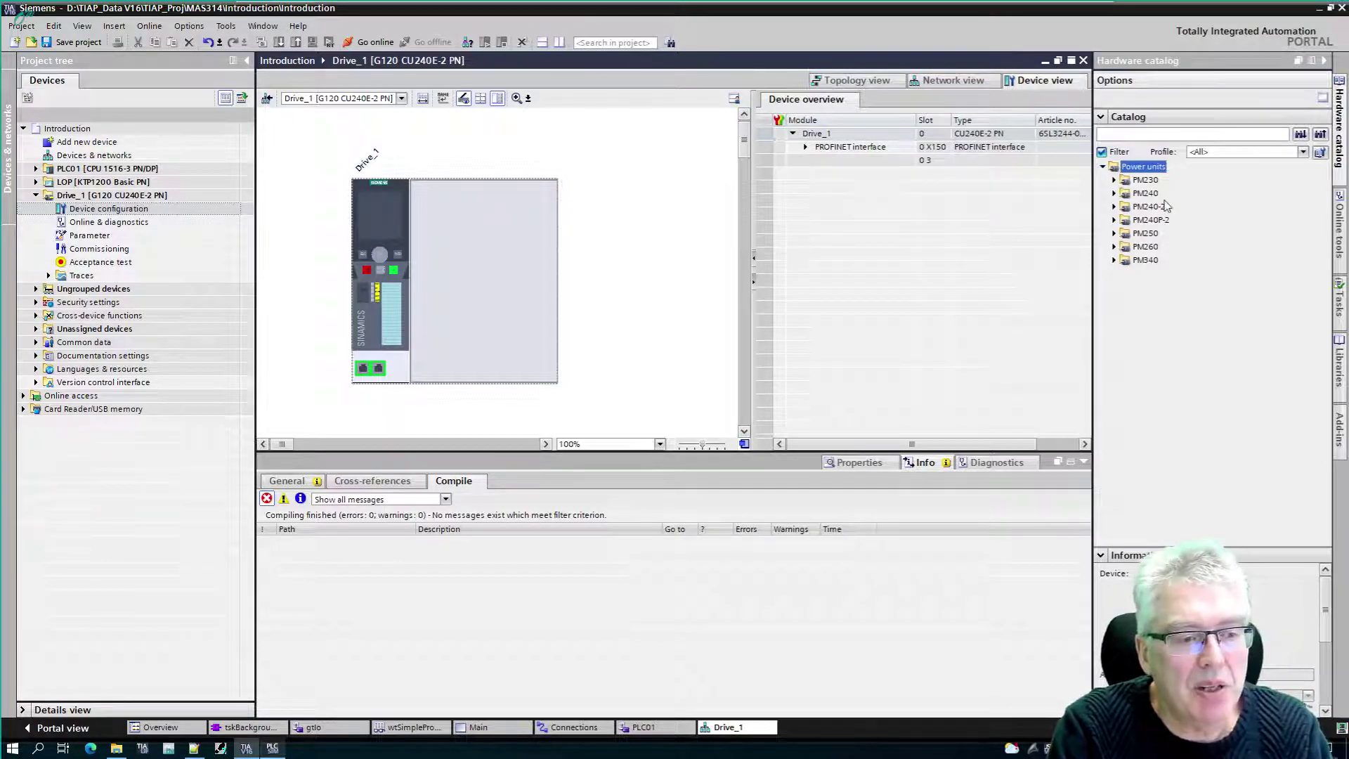
pyautogui.click(1113, 194)
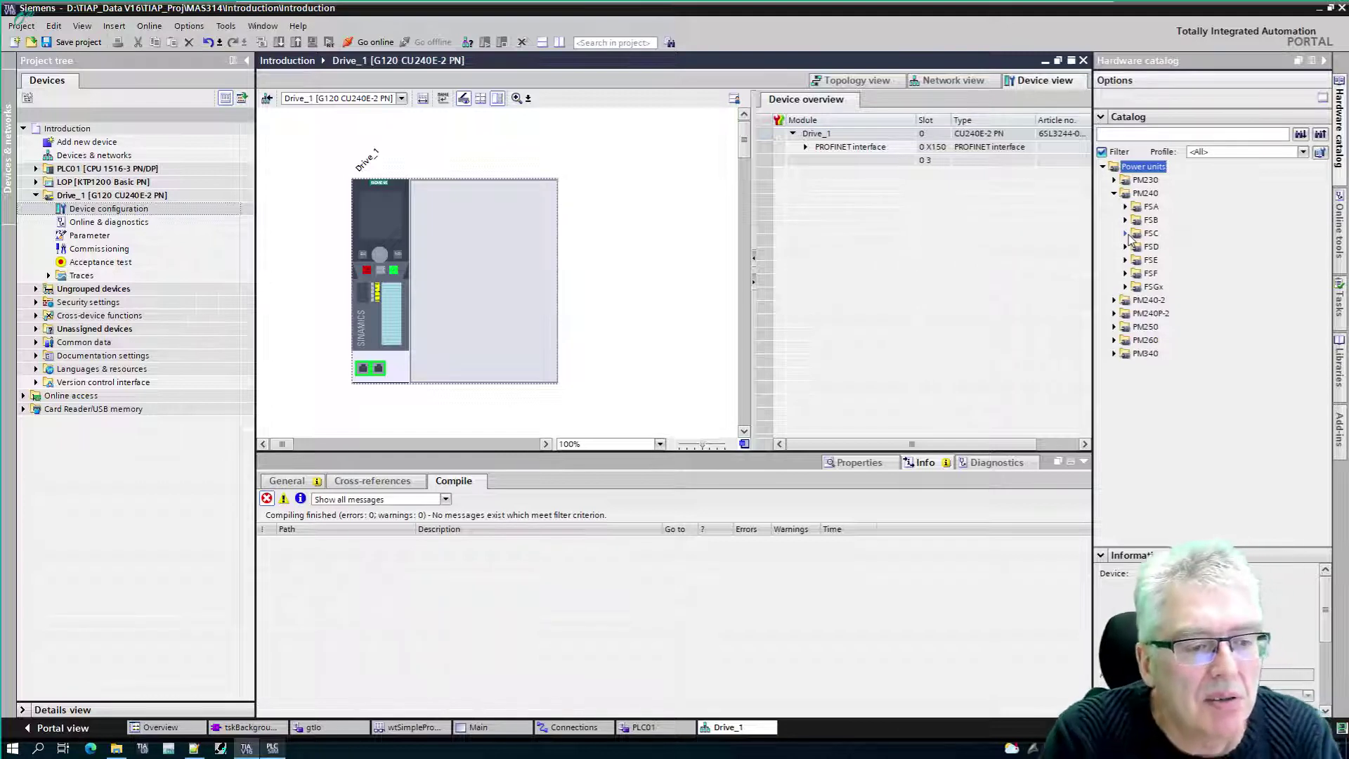
pyautogui.click(1124, 207)
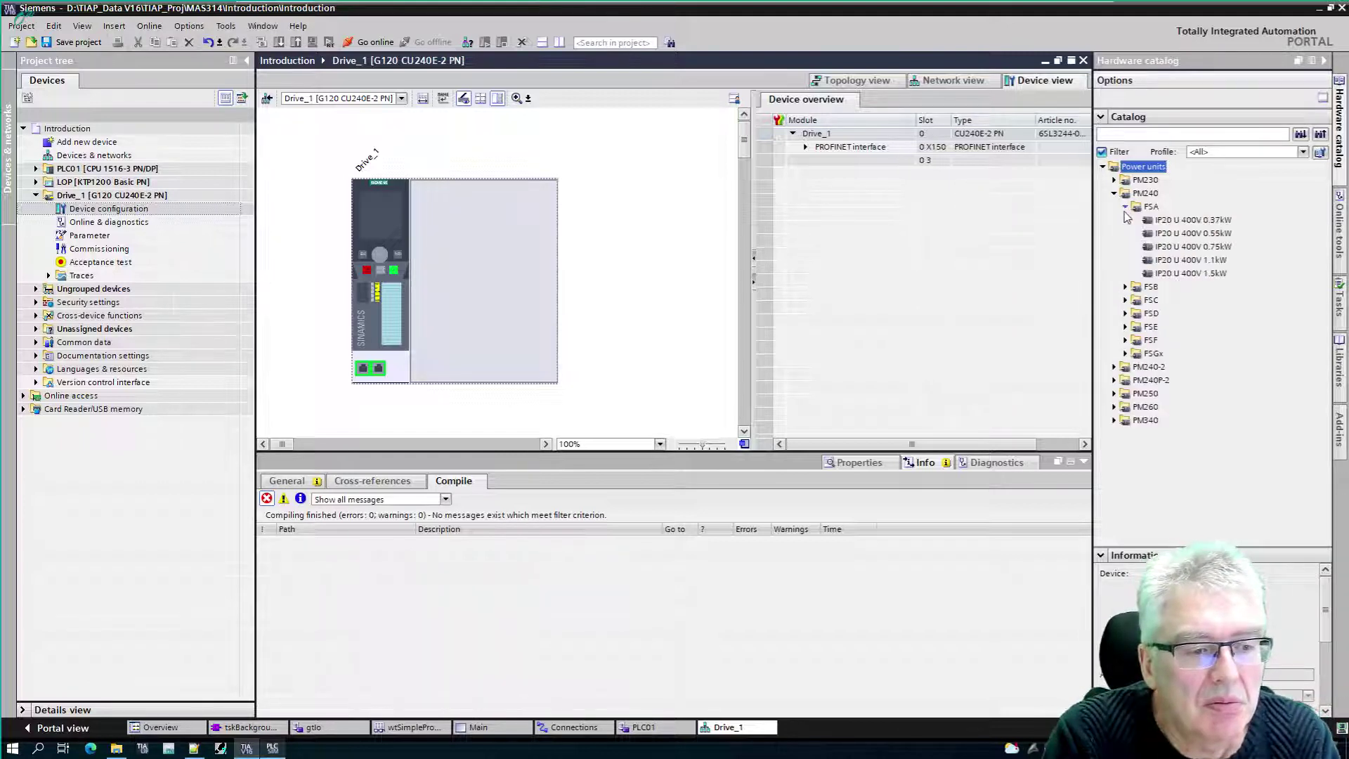
pyautogui.click(1188, 221)
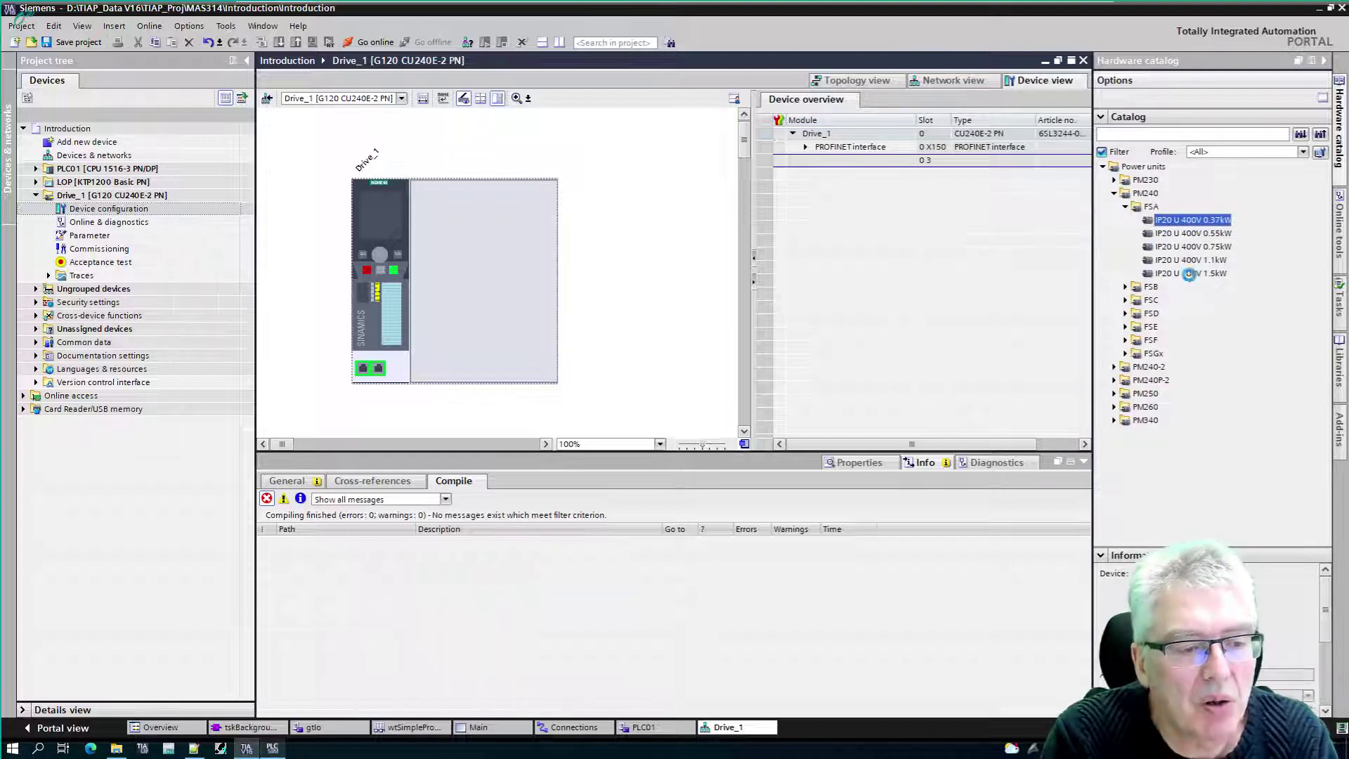
pyautogui.moveTo(1193, 274); pyautogui.dragTo(468, 285)
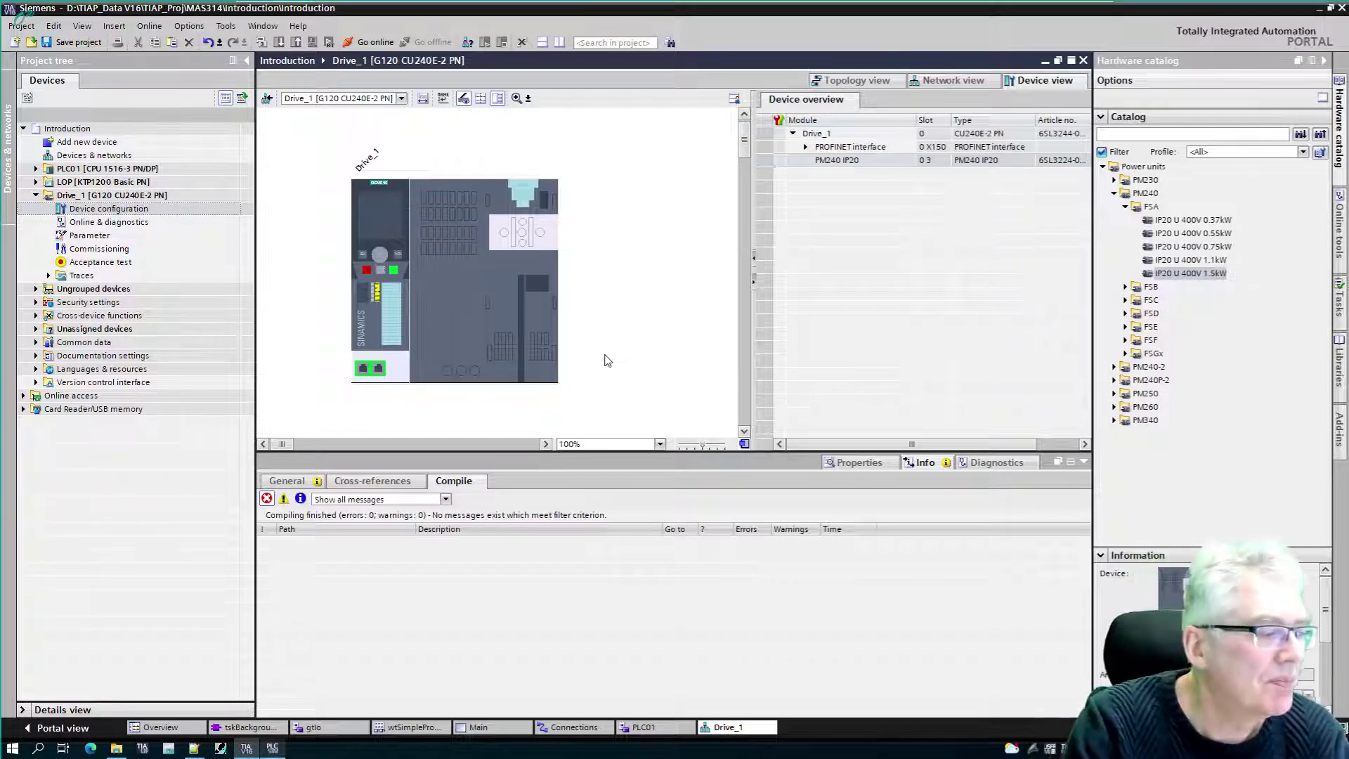
# - Rename the new G120 drive in the project tree to M01
pyautogui.click(79, 197)
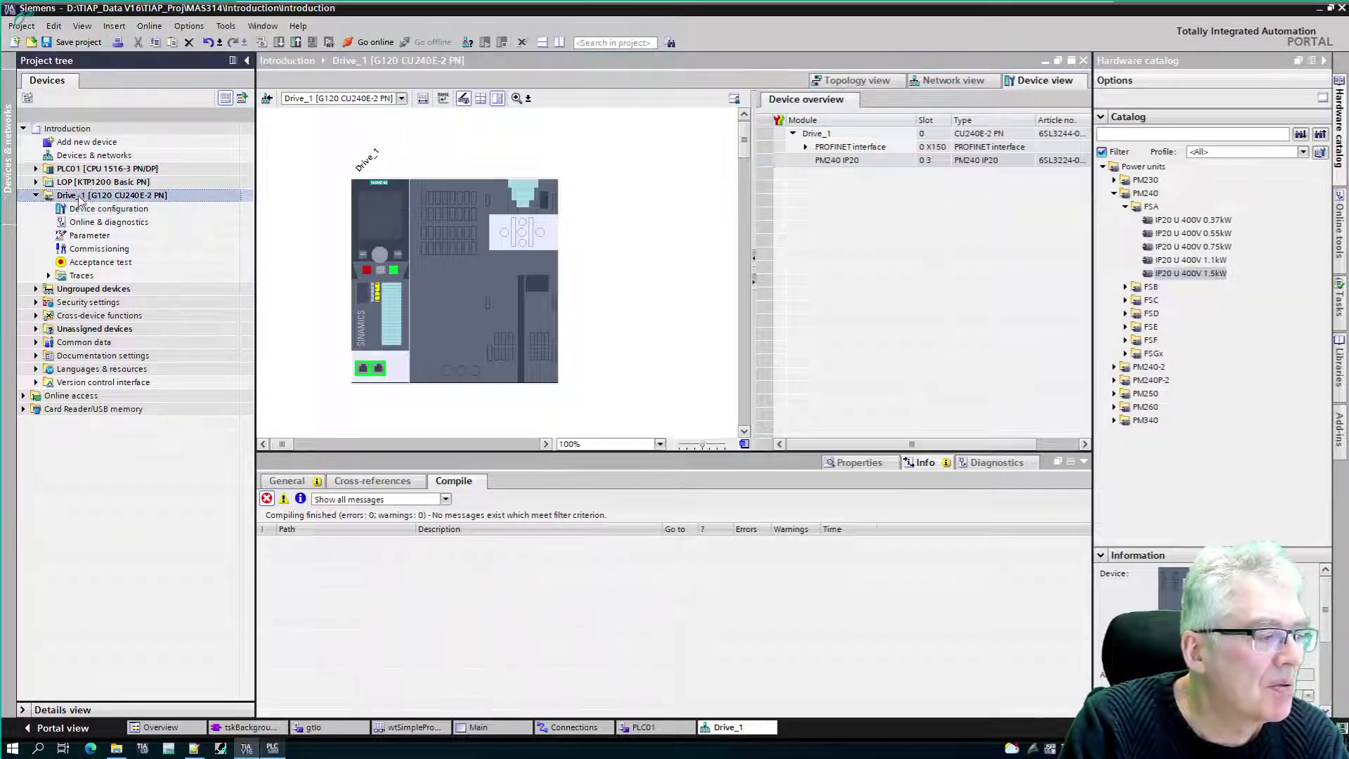
pyautogui.click(78, 197)
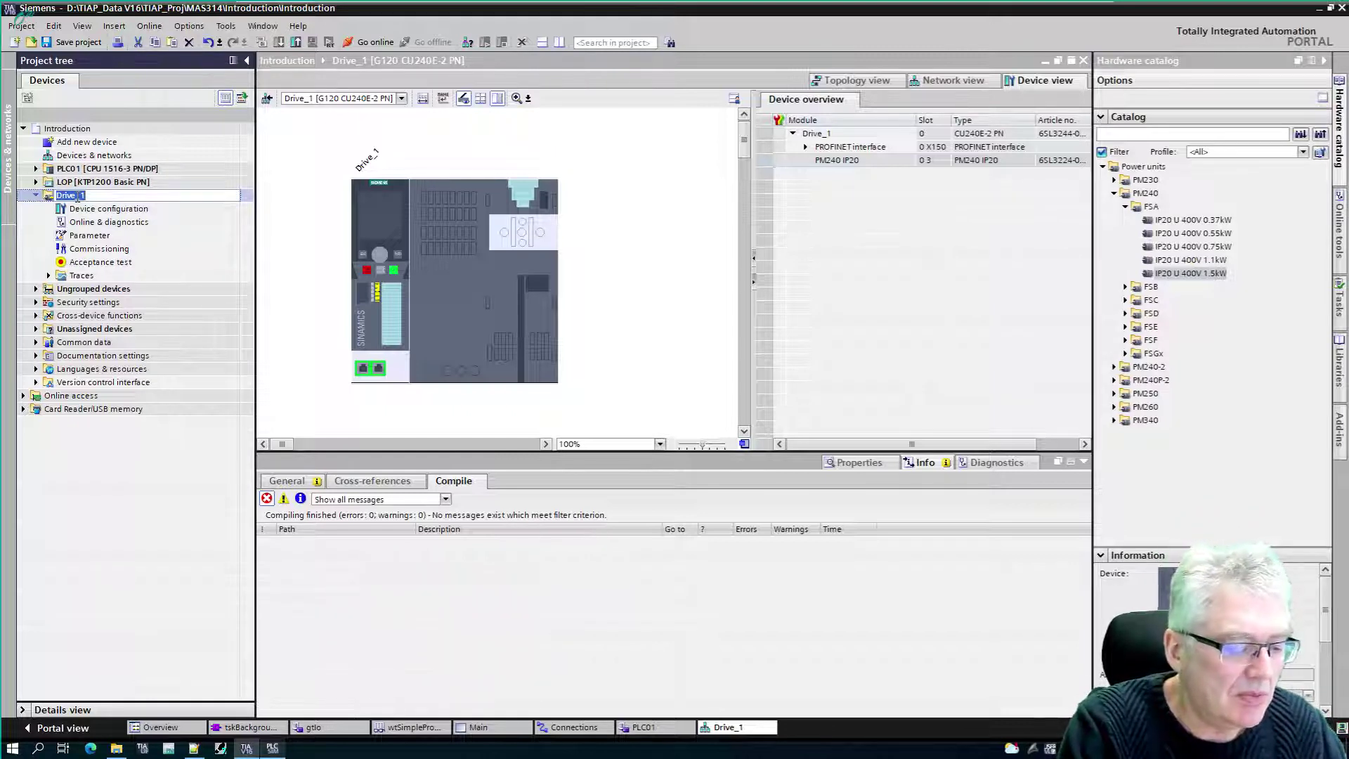
pyautogui.write('M01')
pyautogui.press('Return')
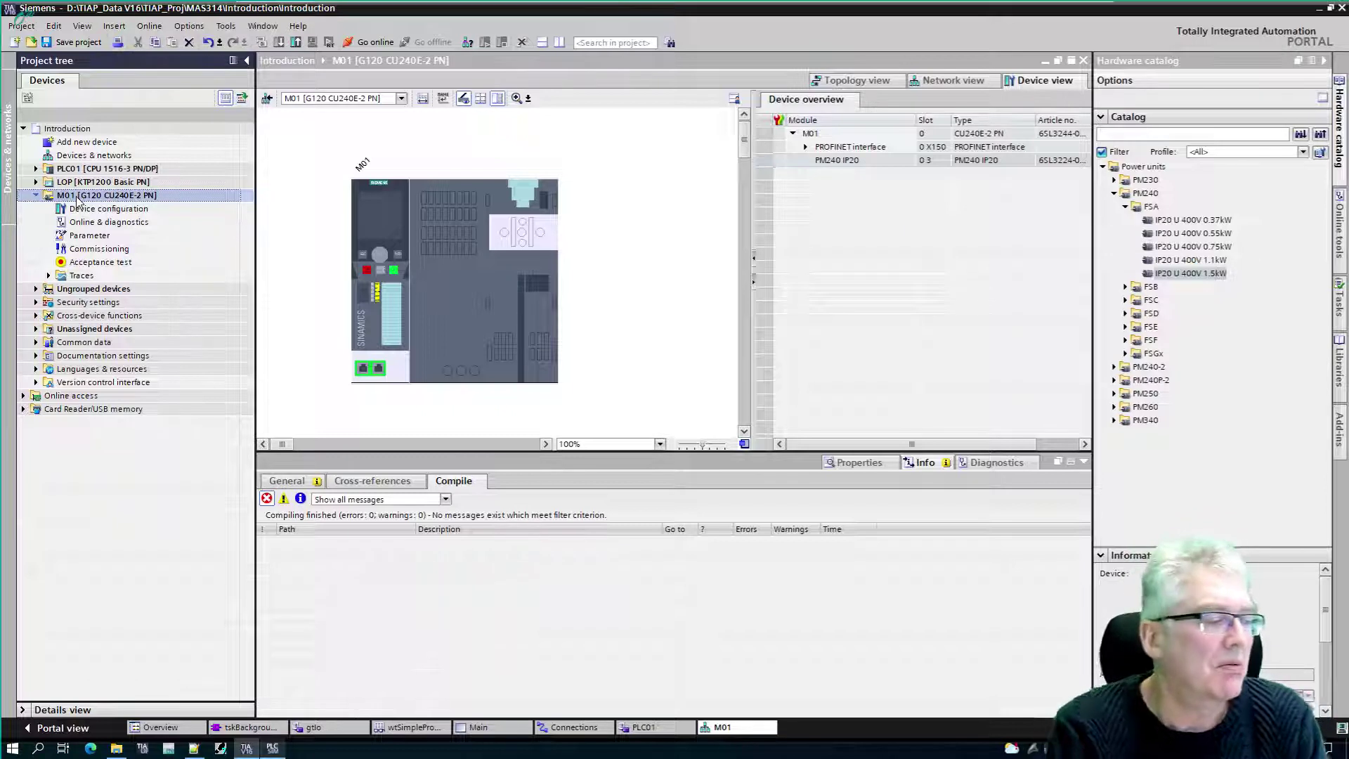
# - Open the parameters of drive M01 and review the configuration summary for the control unit, power unit and motor
pyautogui.doubleClick(90, 236)
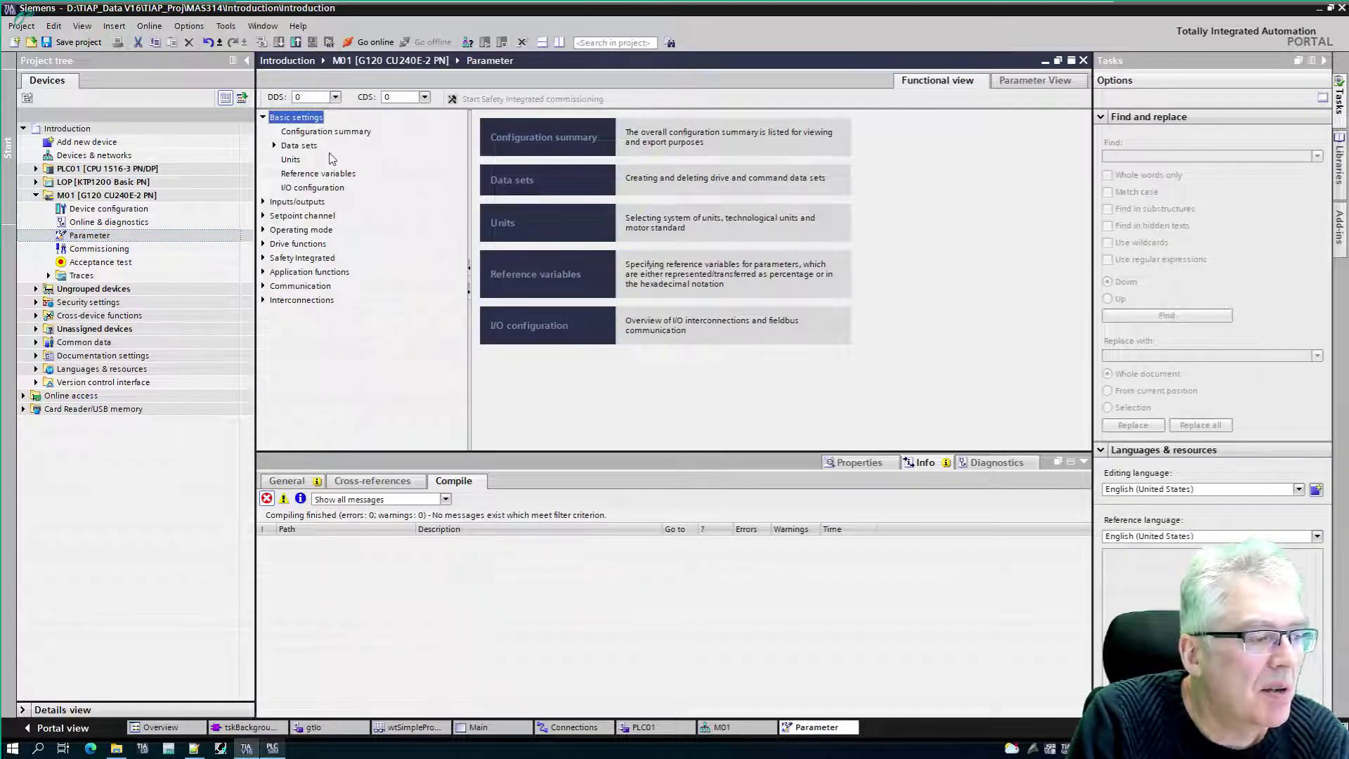
pyautogui.click(48, 277)
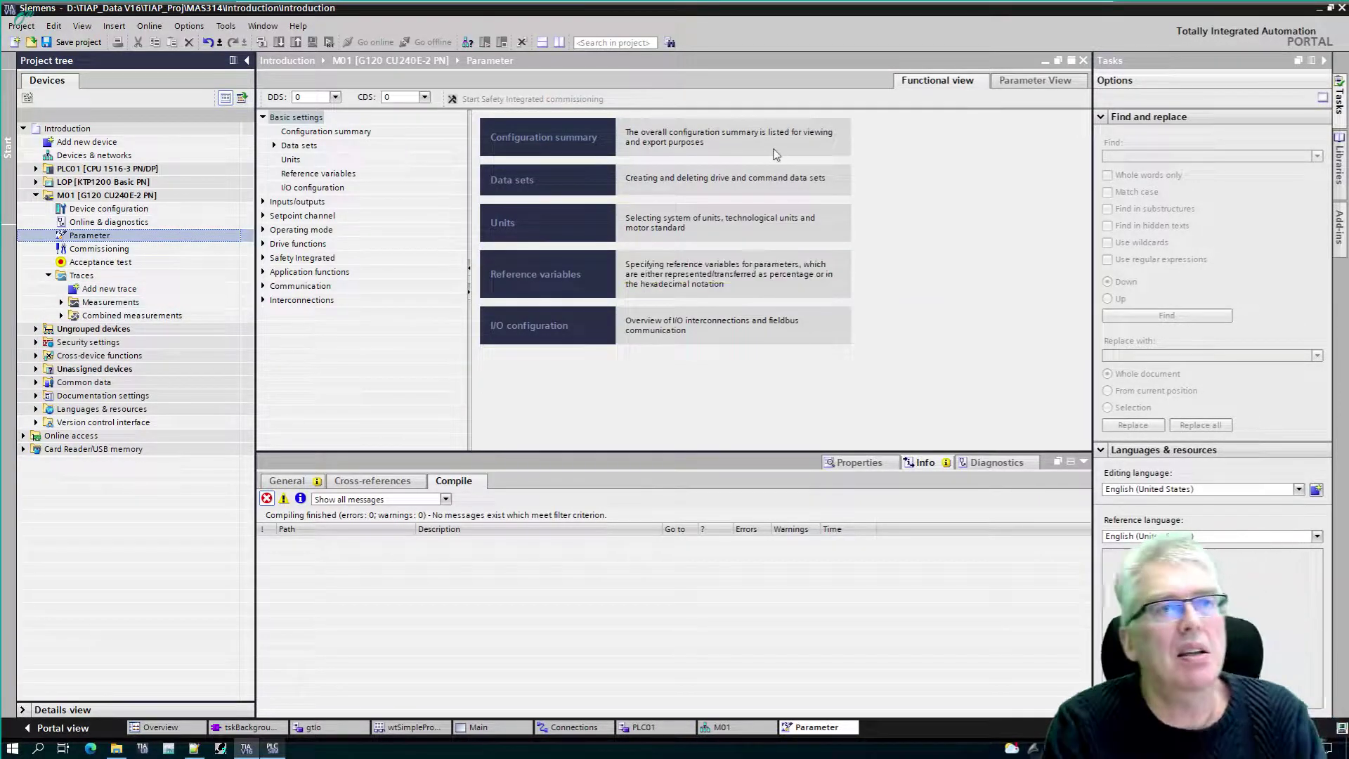
pyautogui.click(324, 121)
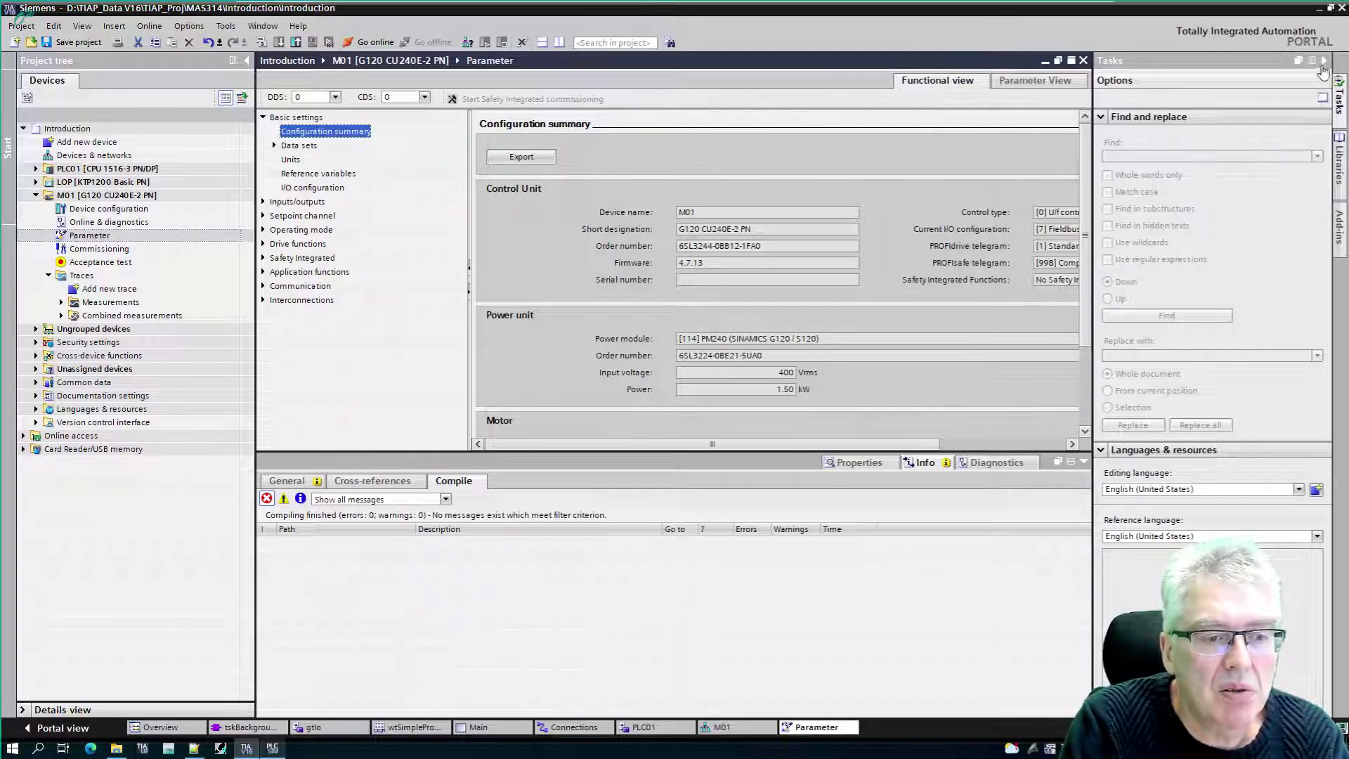
pyautogui.click(1324, 61)
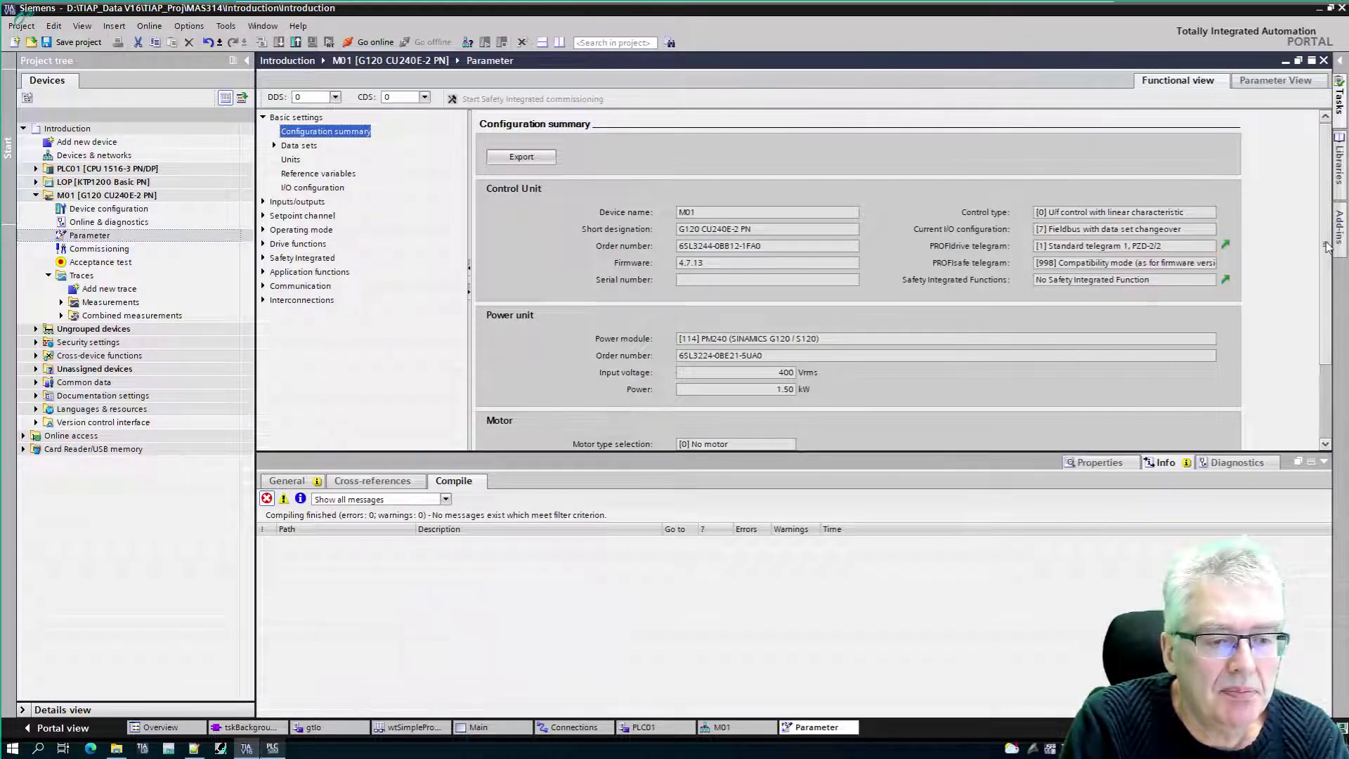
pyautogui.moveTo(1324, 246); pyautogui.dragTo(1320, 345)
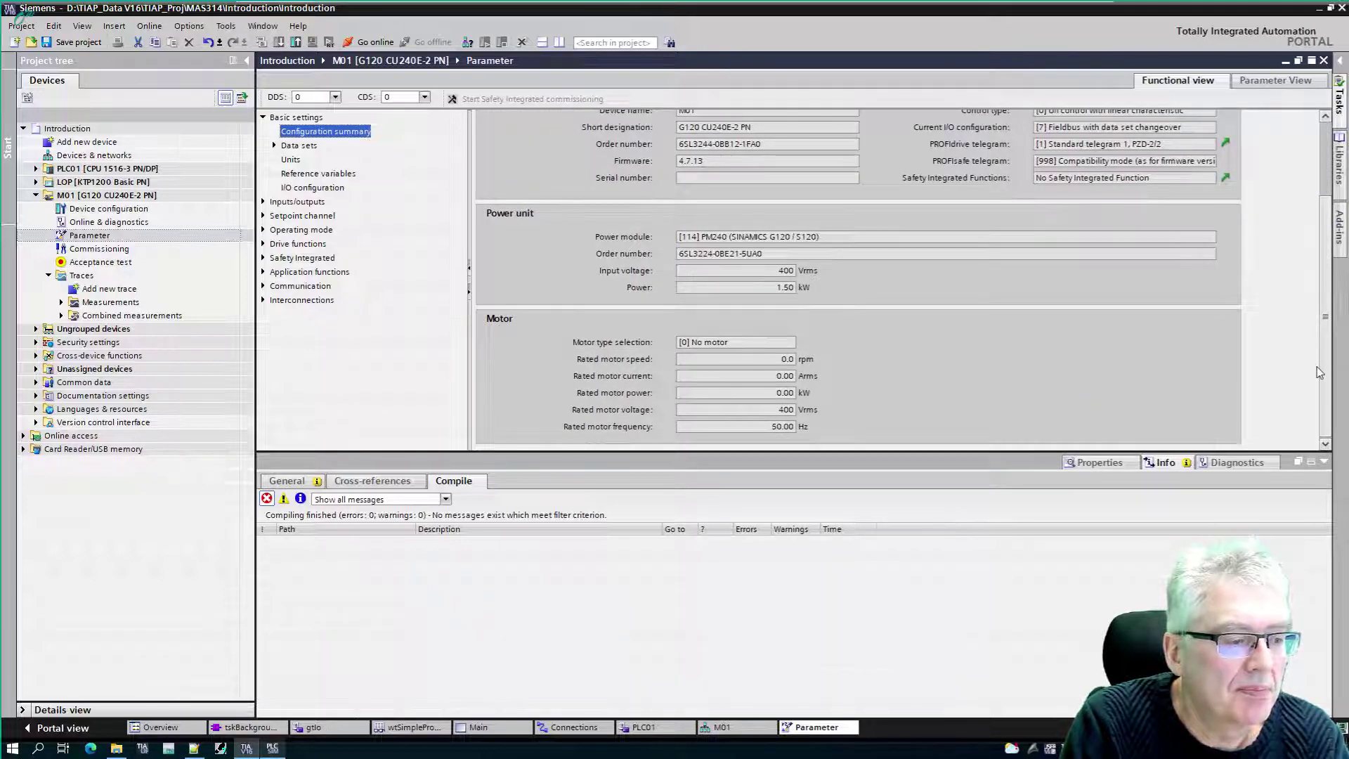
pyautogui.scroll(3, 1316, 367)
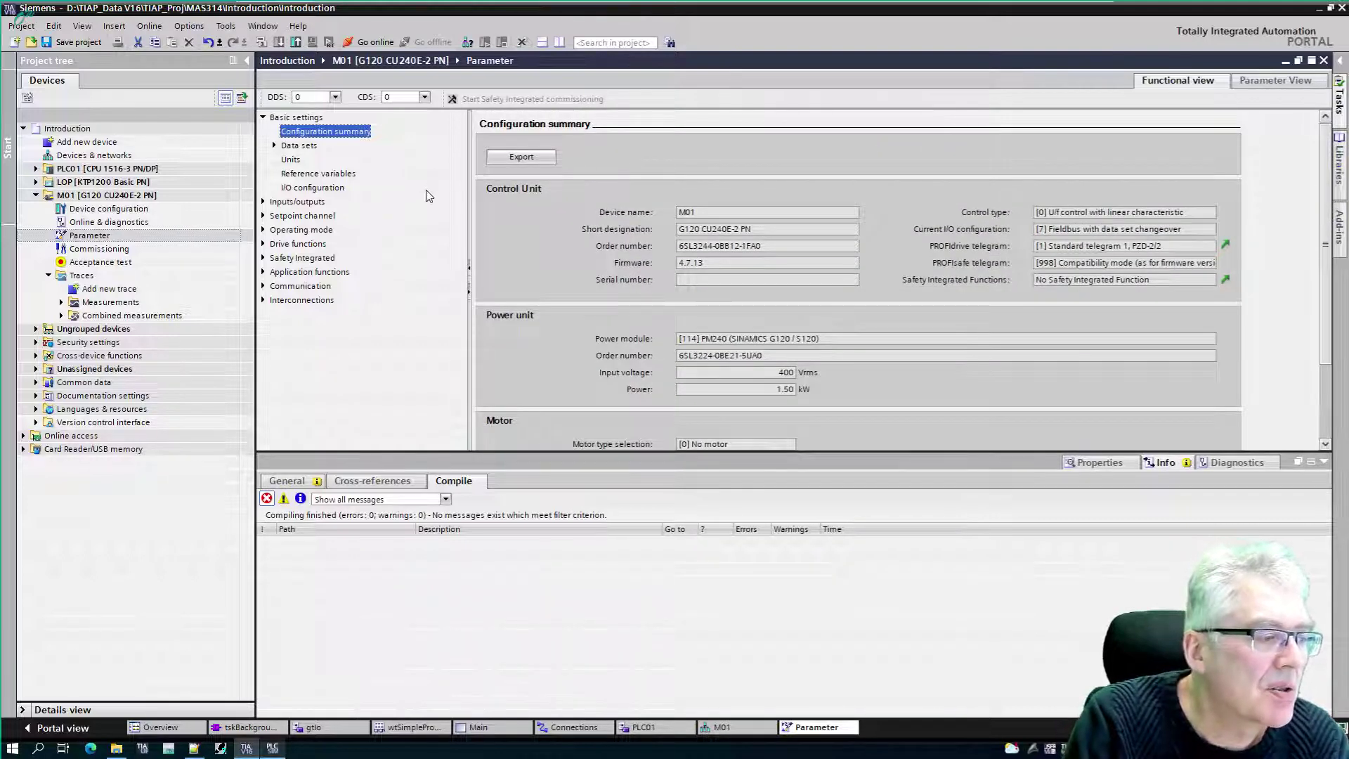
# - Review M01's basic settings for drive and command data sets, units, reference variables and I/O configuration
pyautogui.click(274, 145)
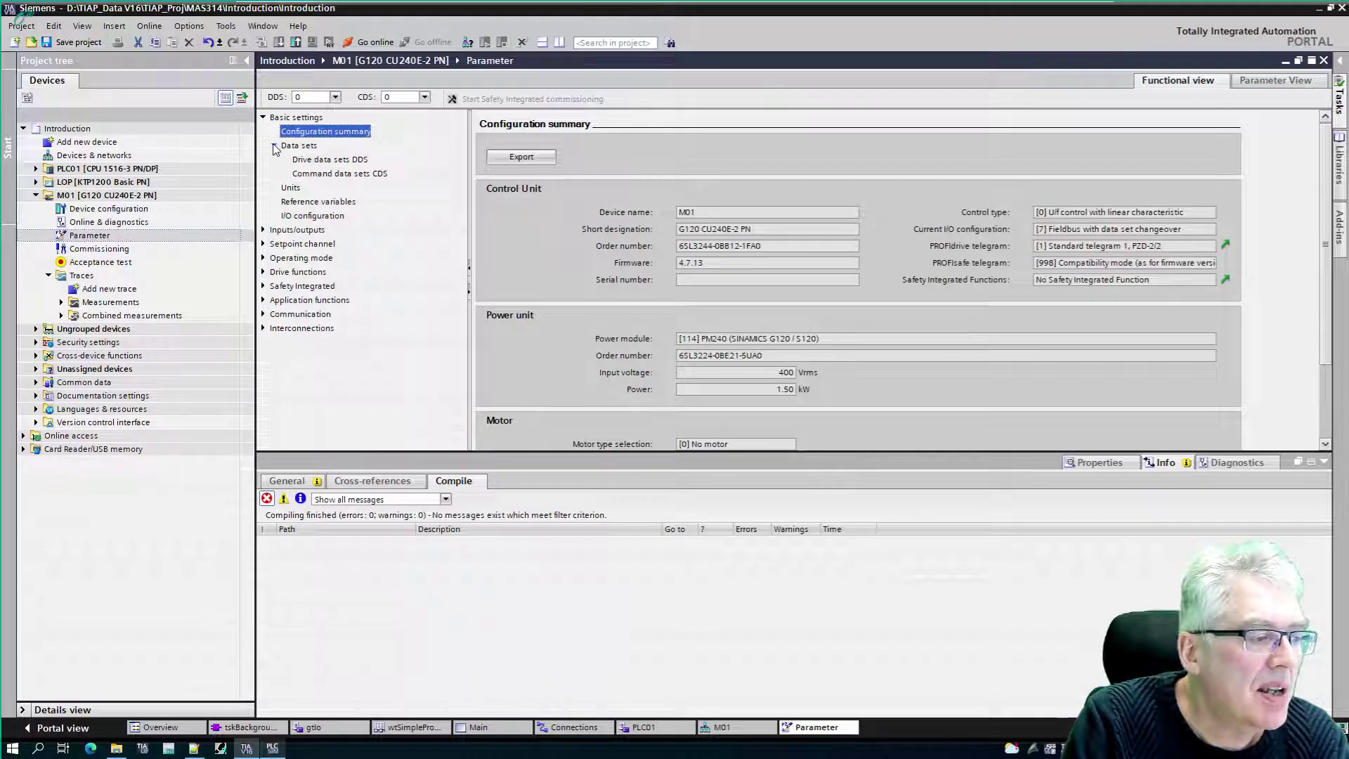
pyautogui.click(326, 161)
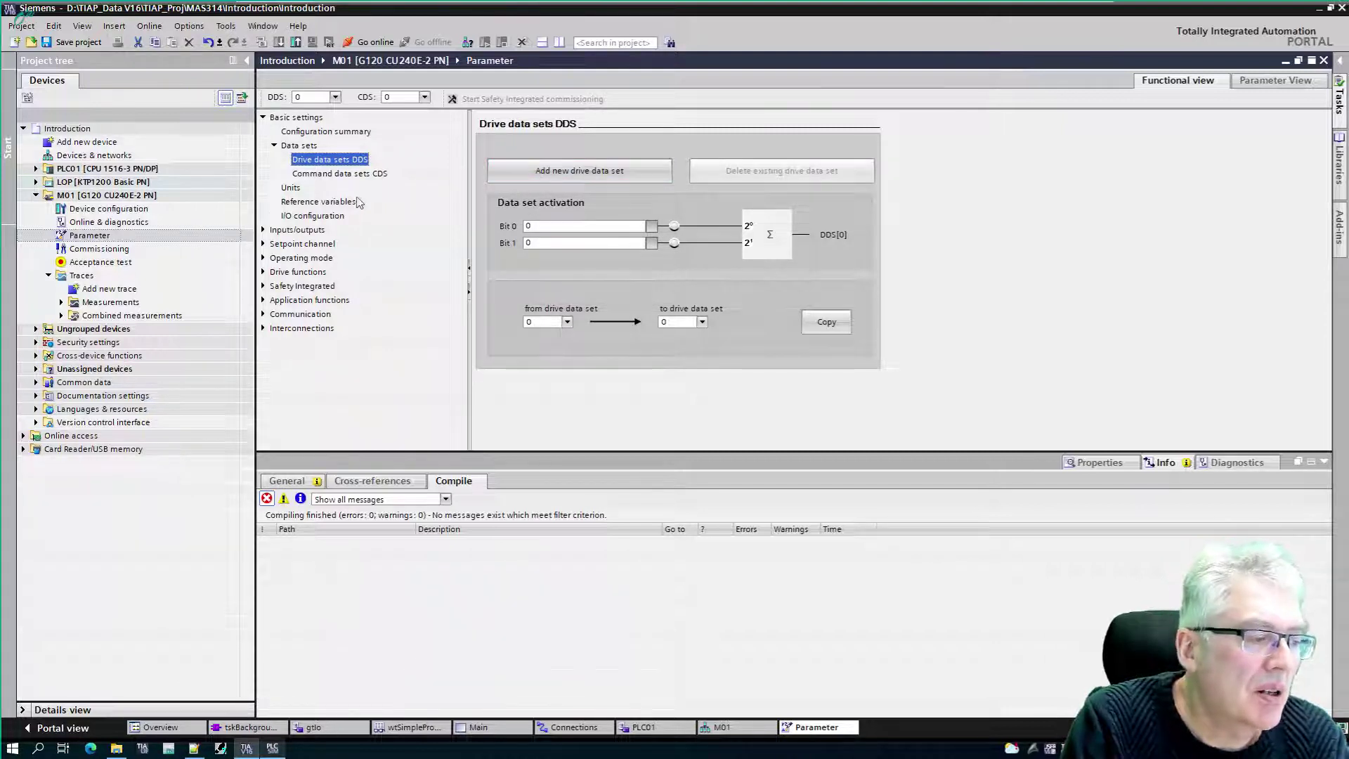
pyautogui.click(353, 174)
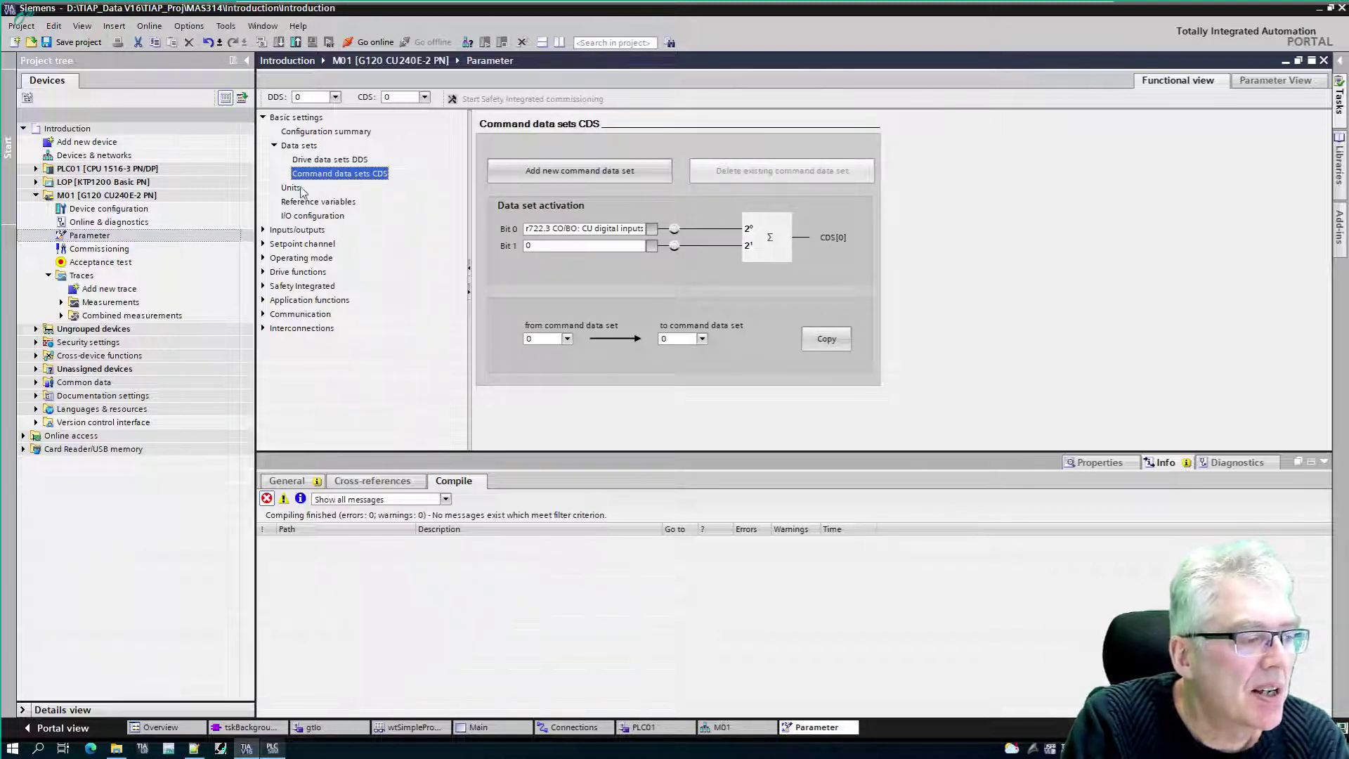
pyautogui.click(290, 187)
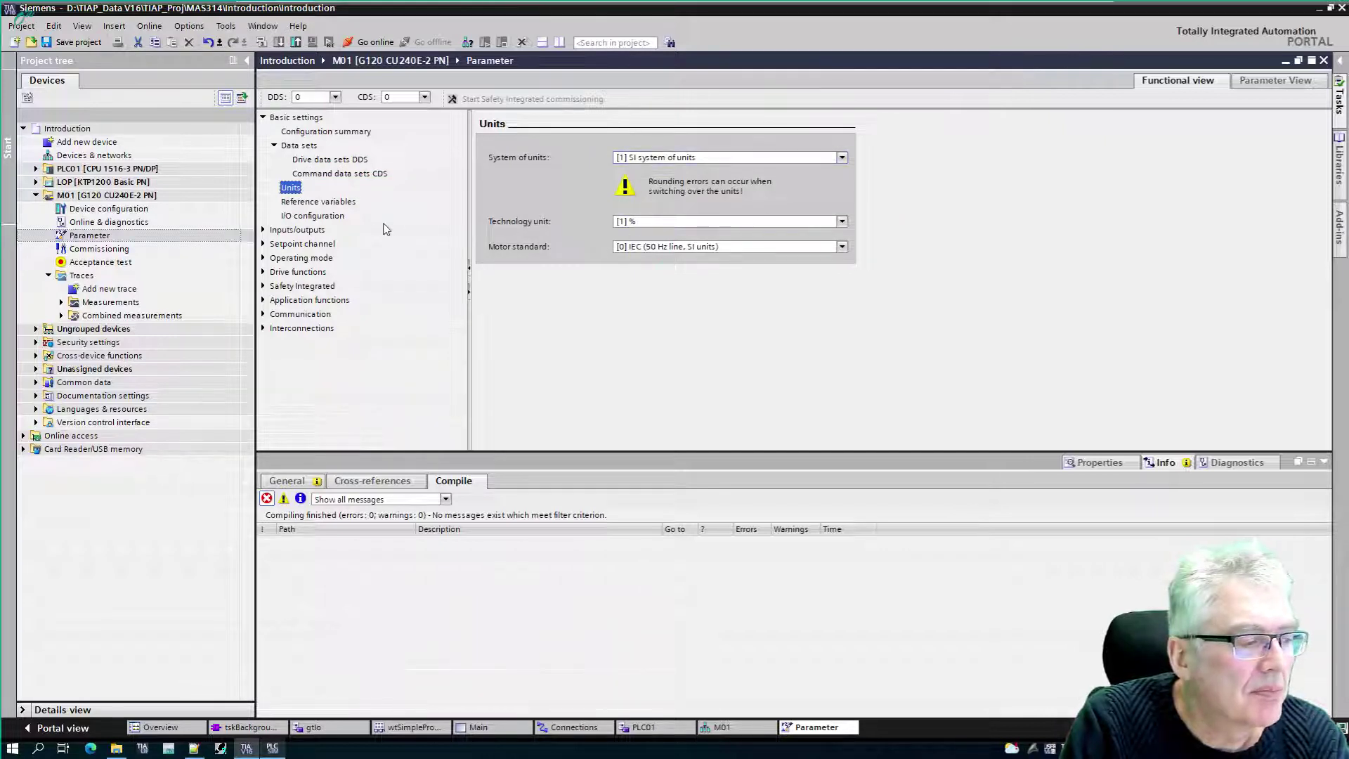
pyautogui.click(314, 202)
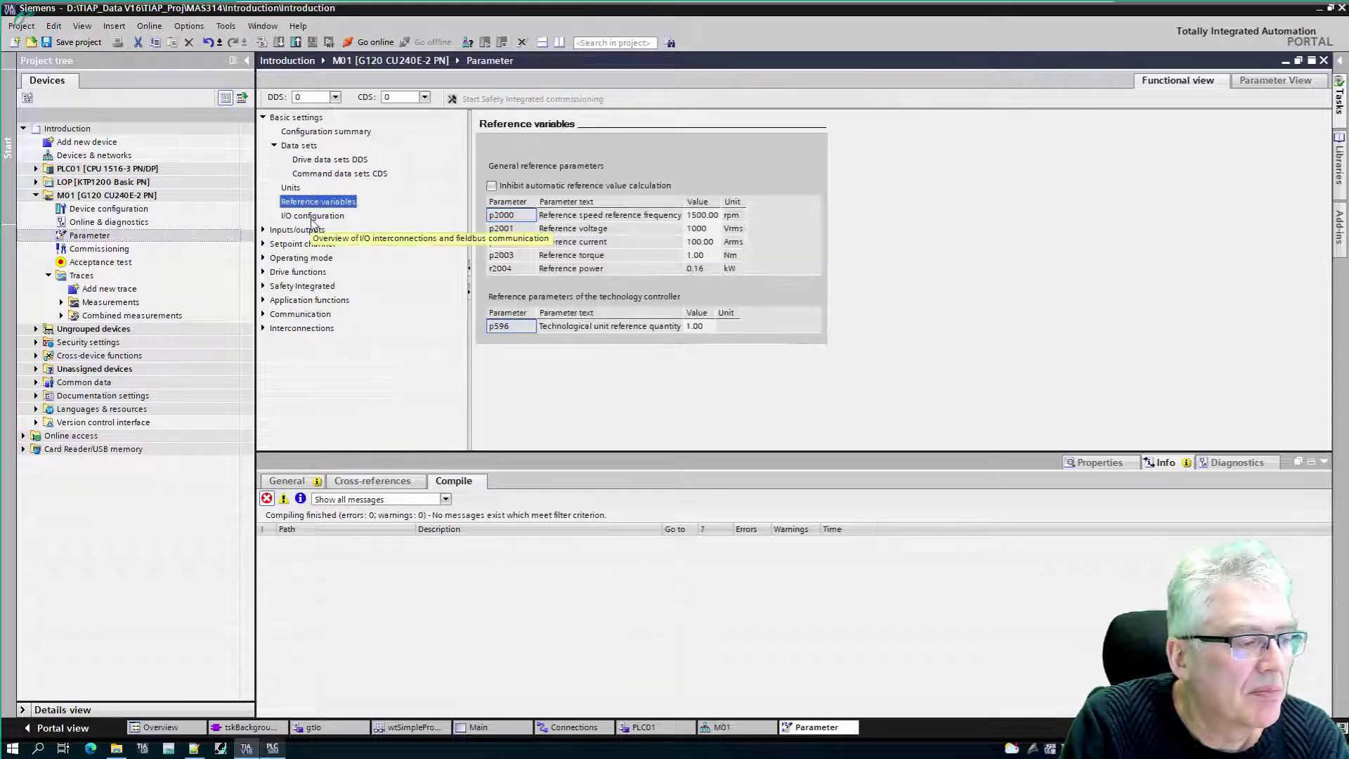
pyautogui.click(310, 216)
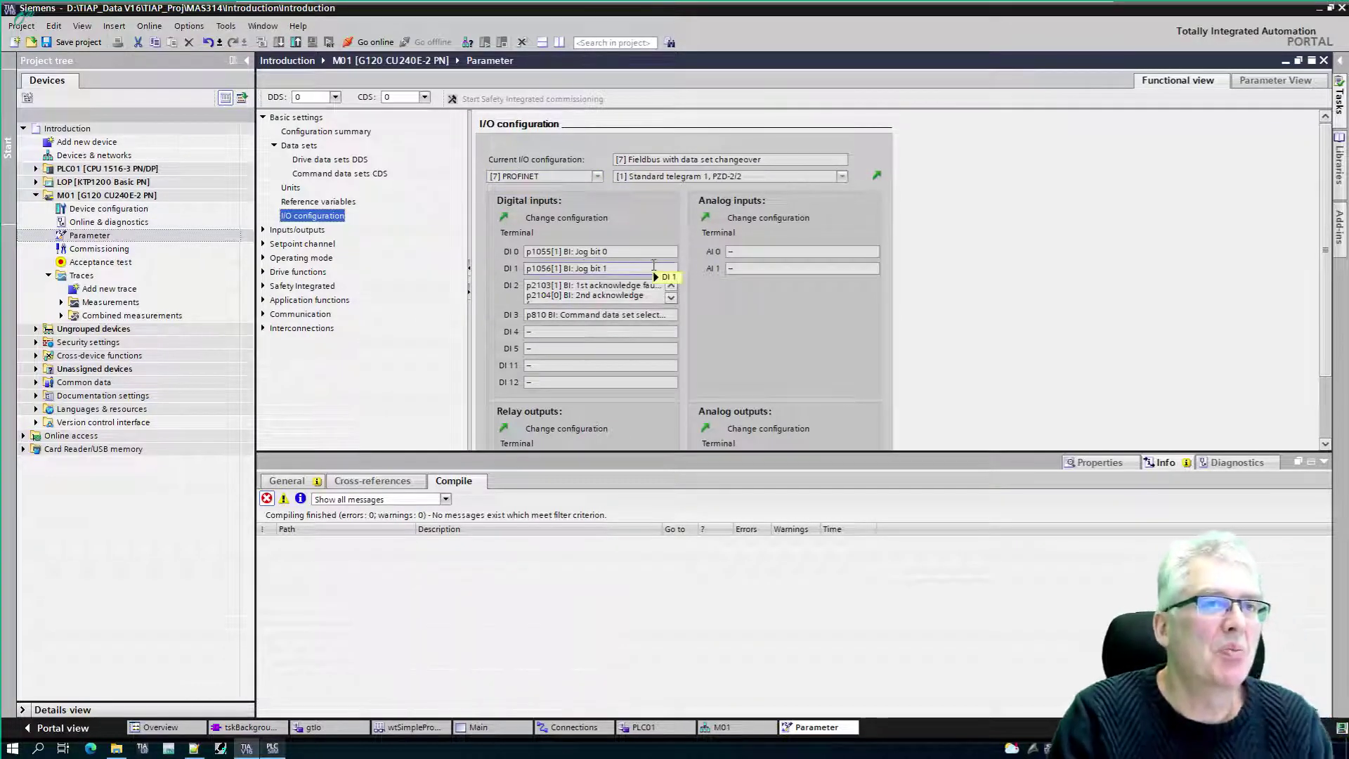
pyautogui.moveTo(654, 265)
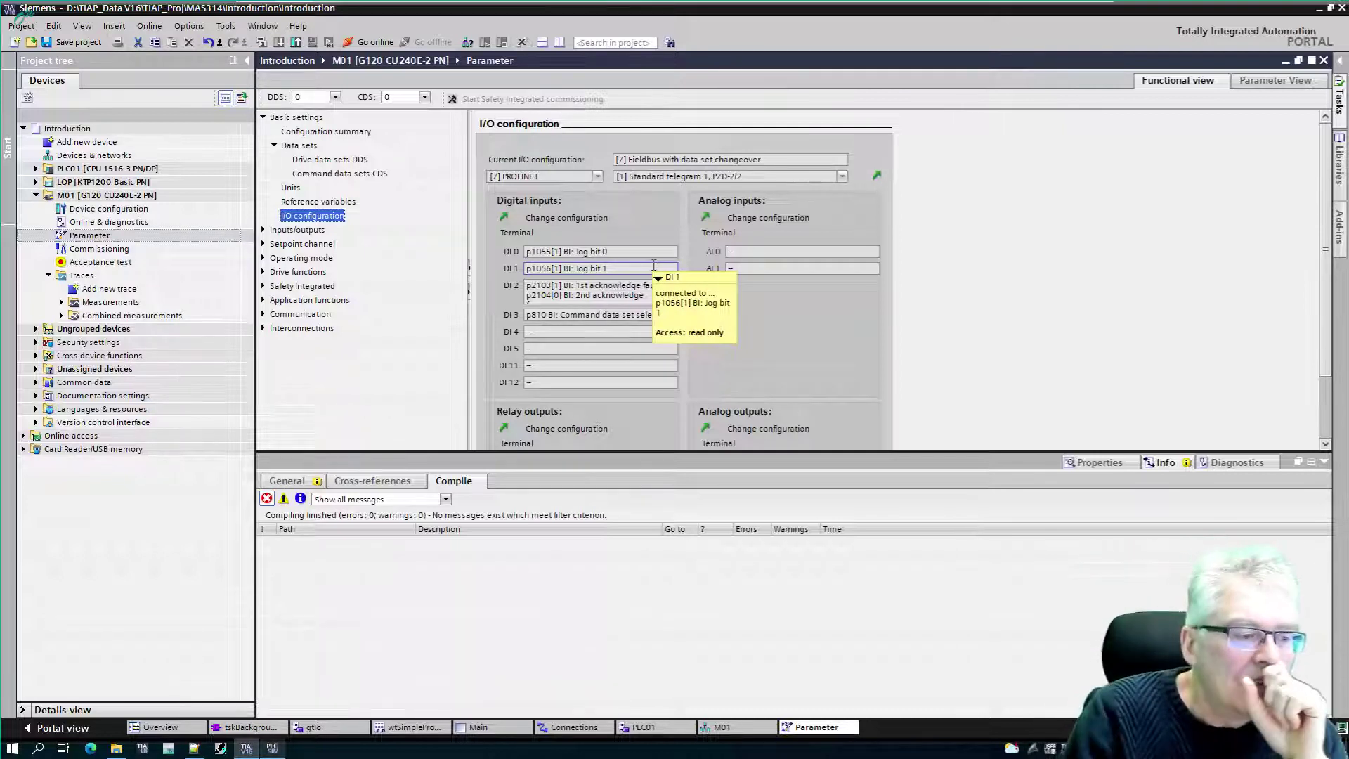
# - Examine the control mode diagram and application class under M01's operating mode settings
pyautogui.click(264, 258)
pyautogui.click(305, 274)
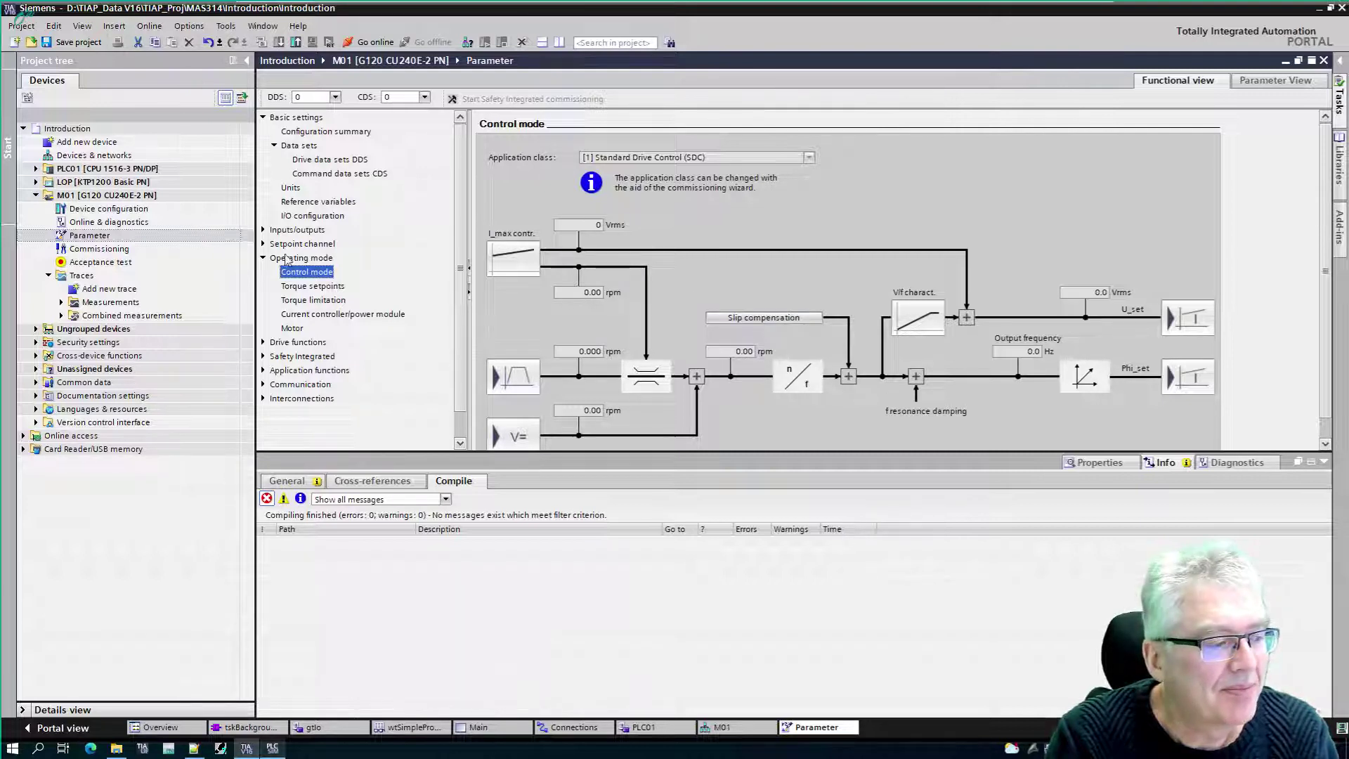
pyautogui.scroll(-1, 309, 293)
pyautogui.scroll(1, 313, 294)
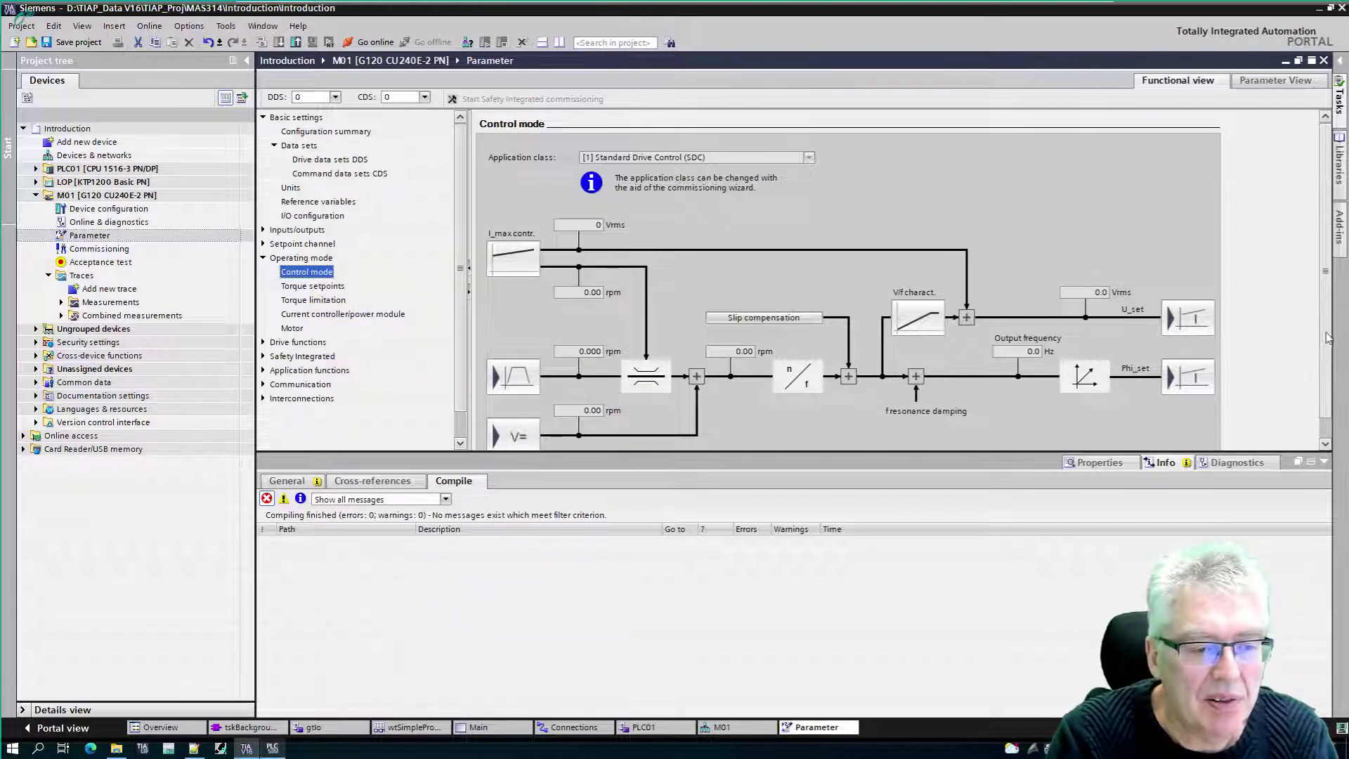
# - Check M01's application class, and review the torque setpoints, torque limitation, current controller and motor pages of its operating mode
pyautogui.scroll(-1, 1328, 338)
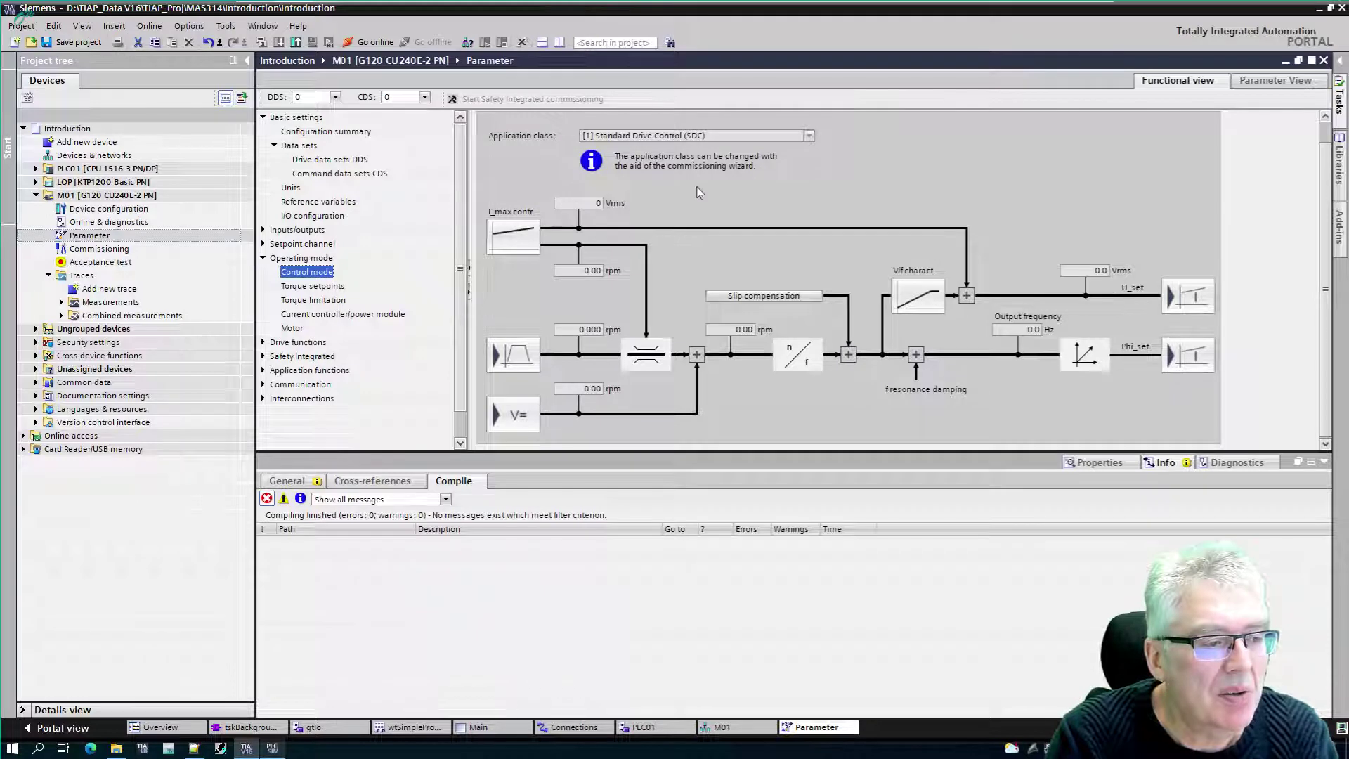
pyautogui.click(810, 137)
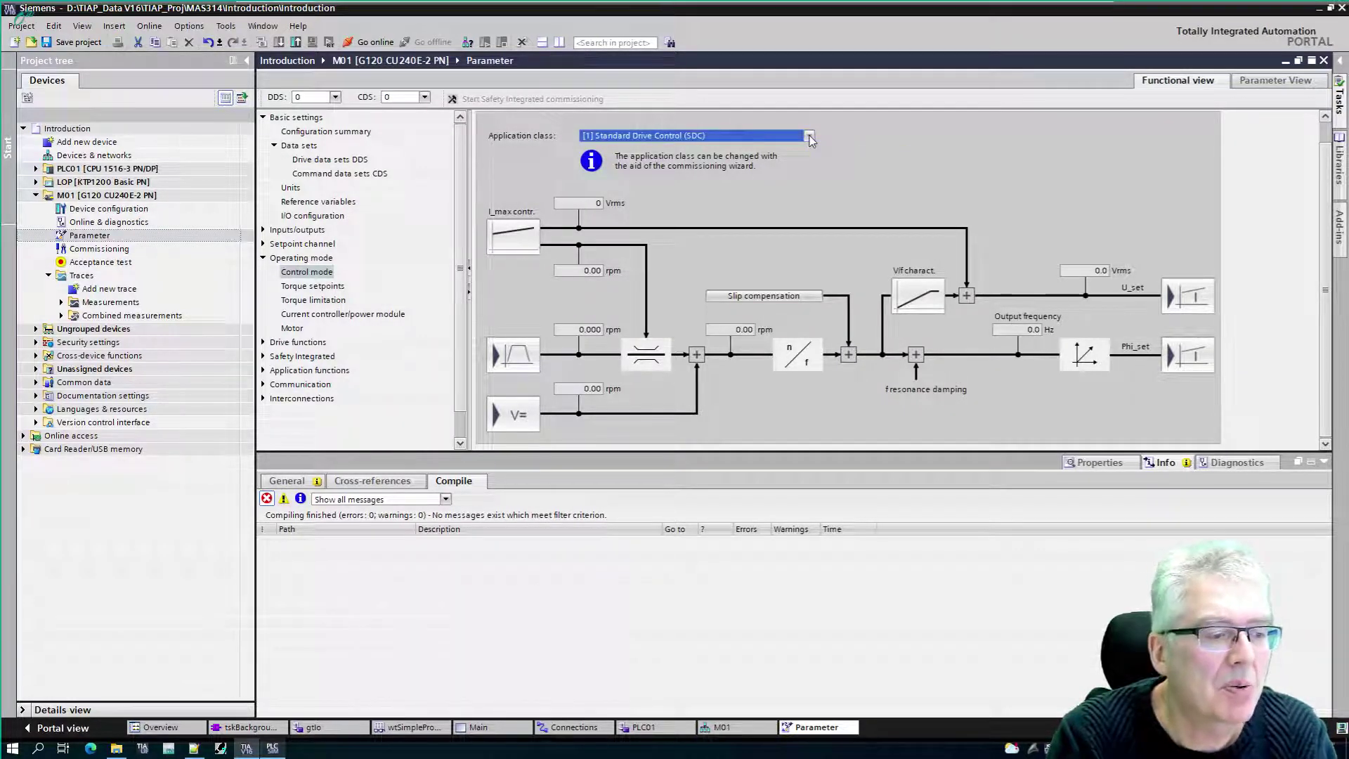
pyautogui.click(313, 287)
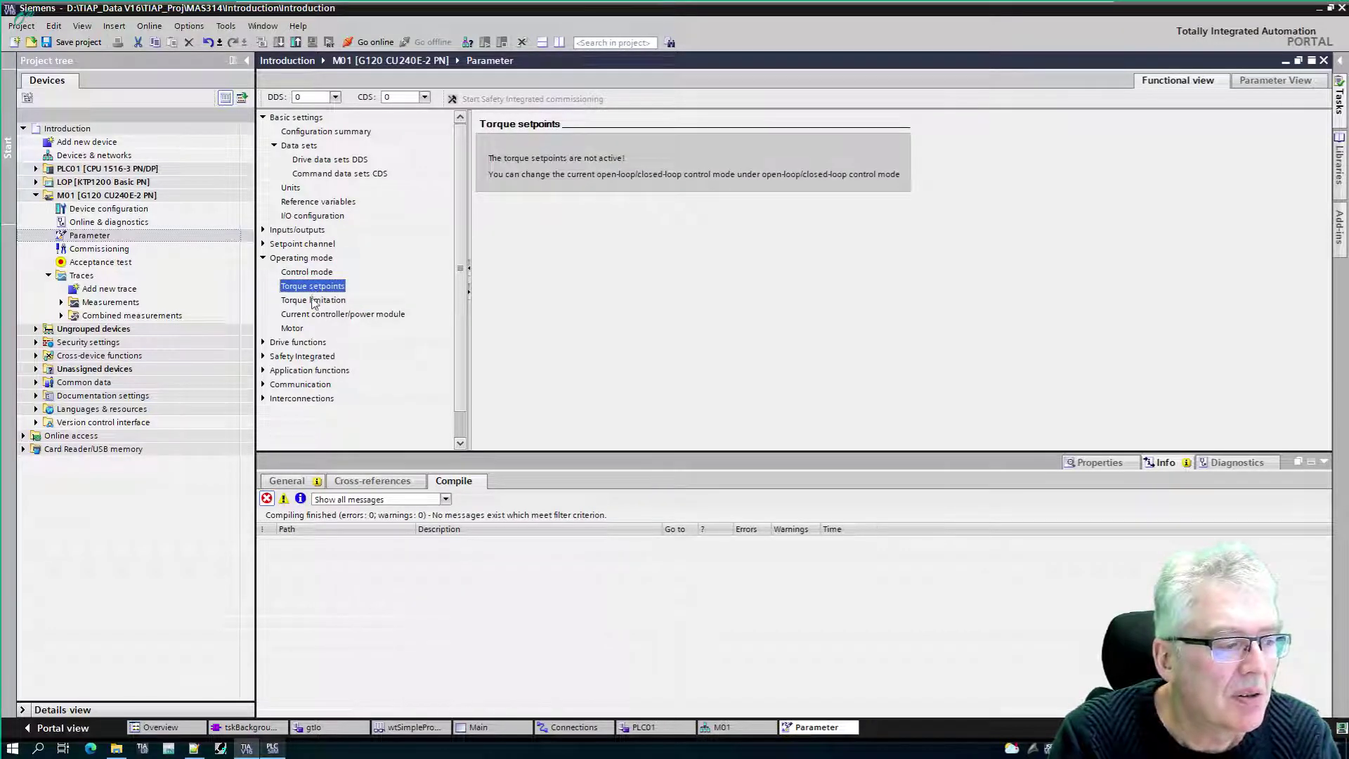
pyautogui.click(313, 301)
pyautogui.click(314, 316)
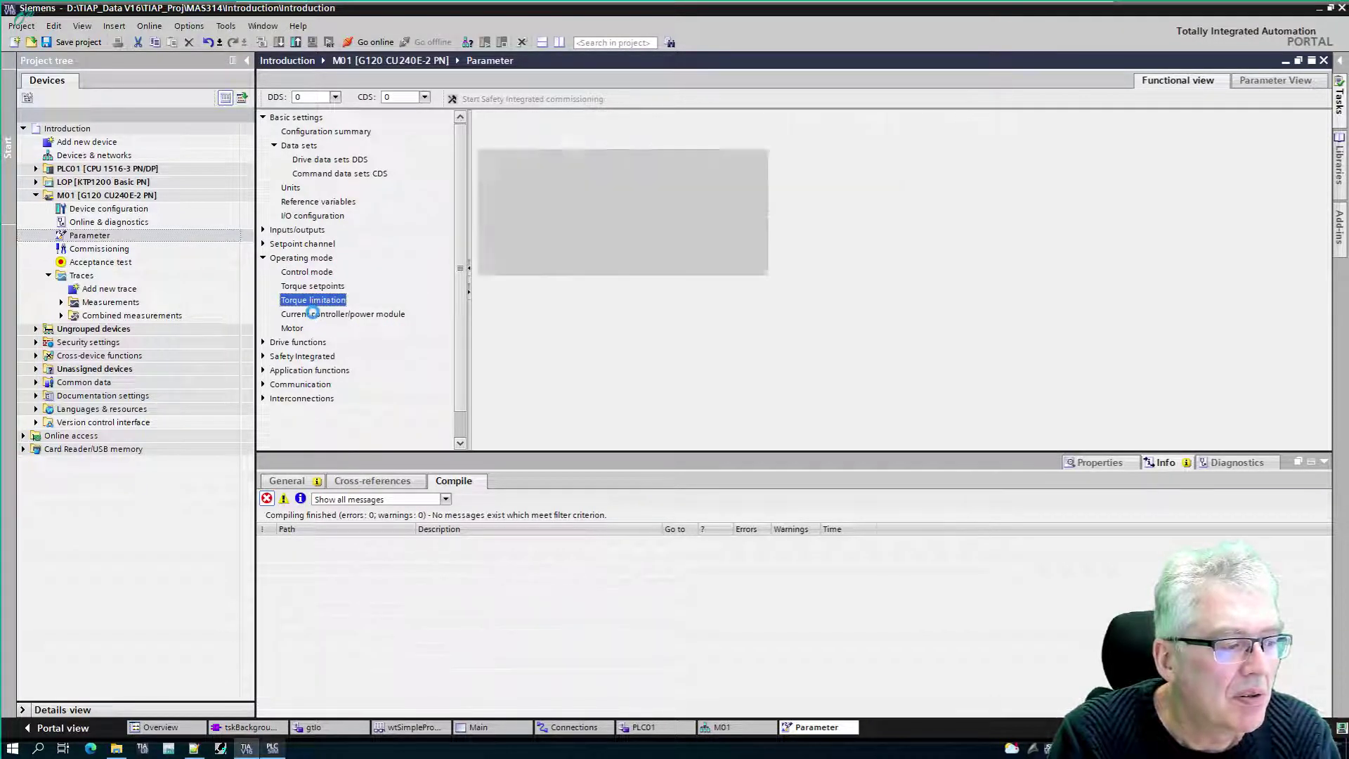
pyautogui.click(293, 330)
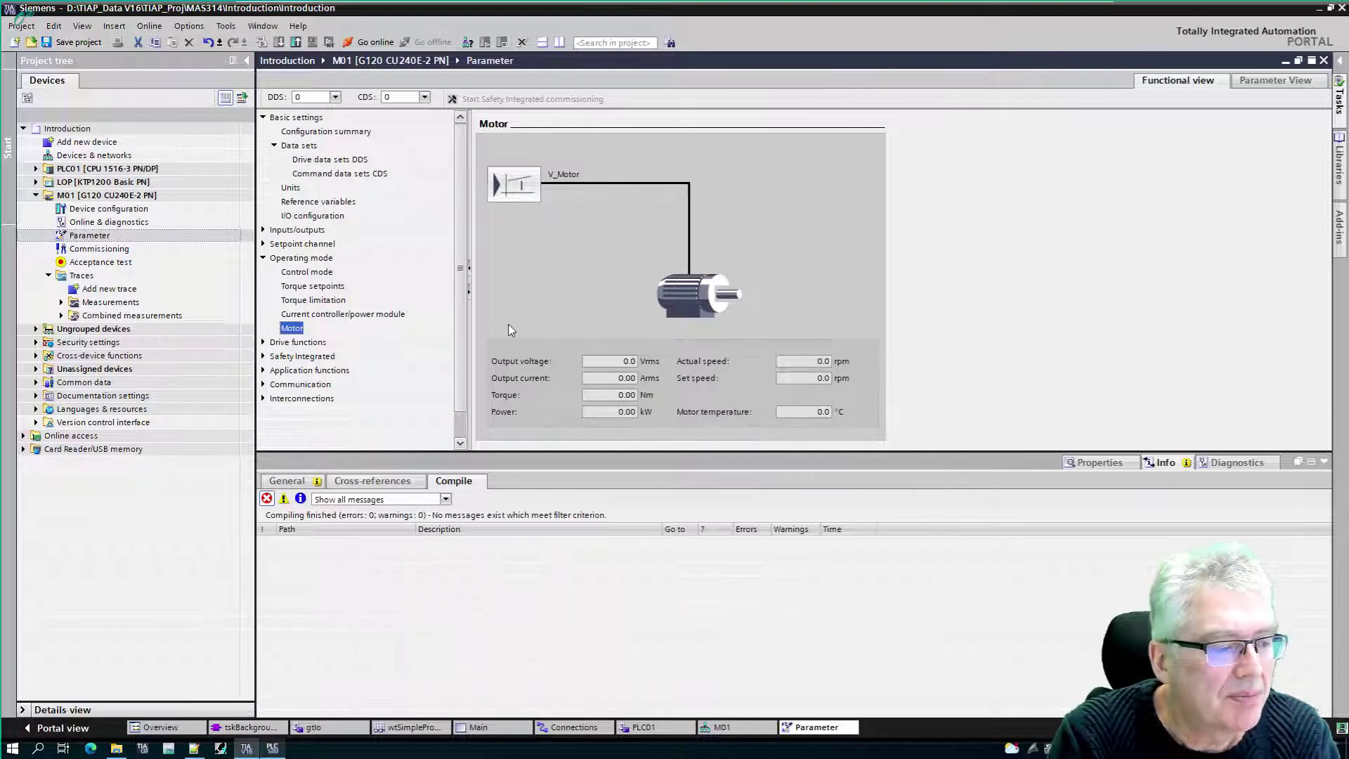
pyautogui.click(307, 260)
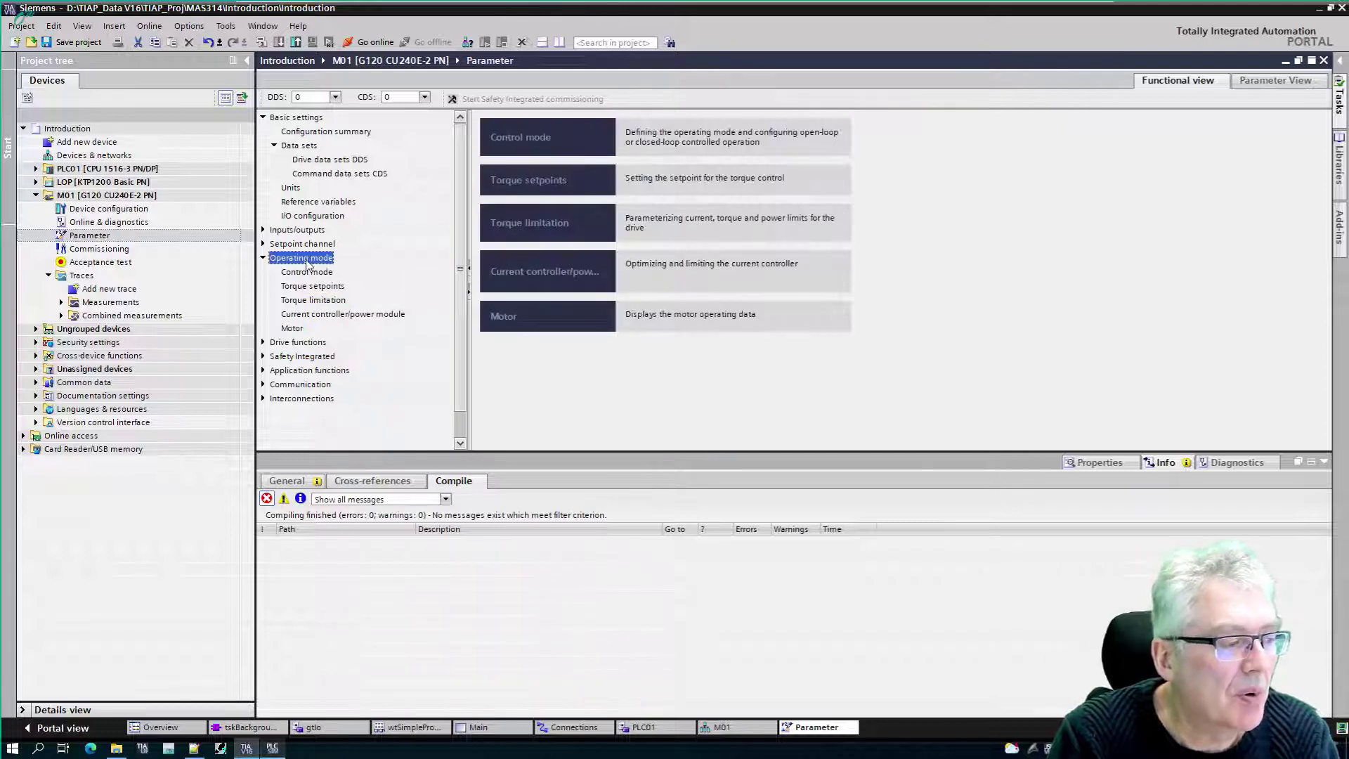
# - Review the pulse enable, OFF1 and OFF2 shutdown functions under M01's drive functions
pyautogui.click(296, 345)
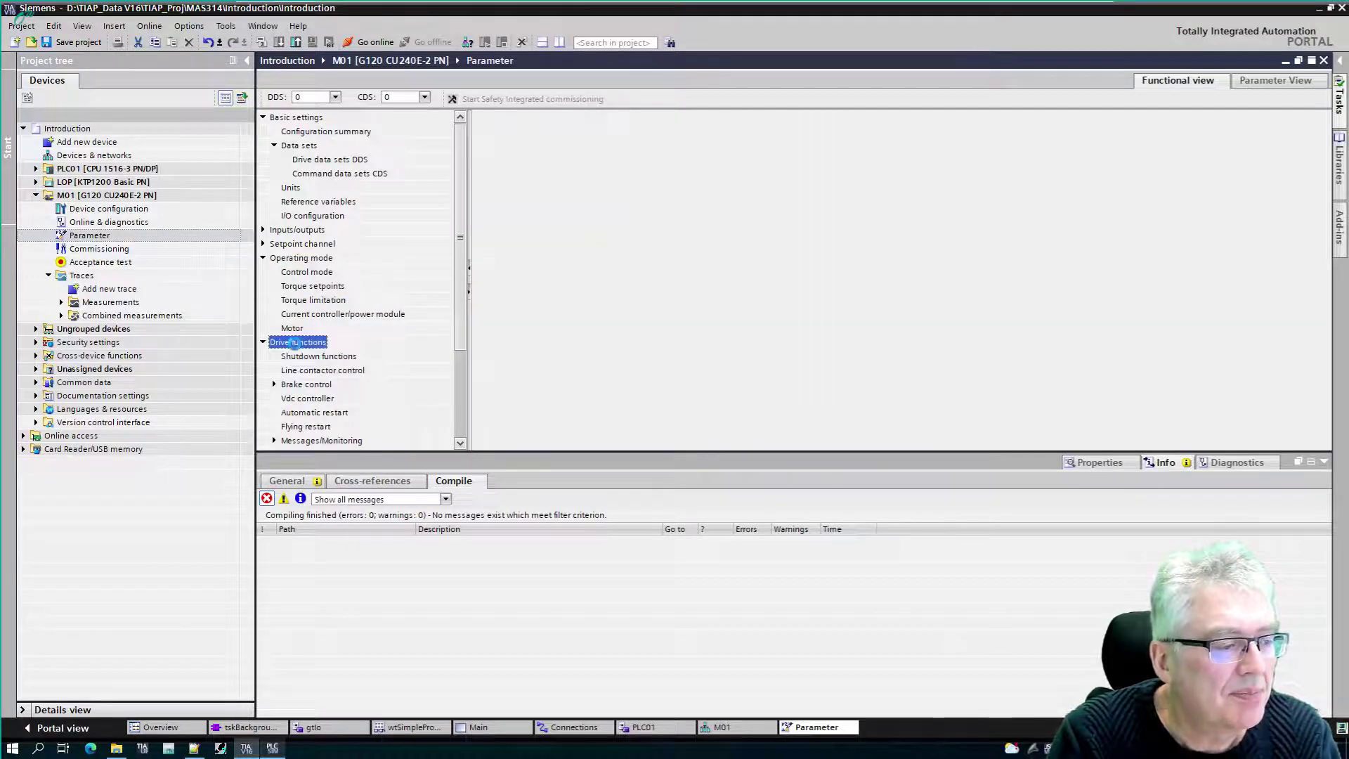
pyautogui.click(335, 357)
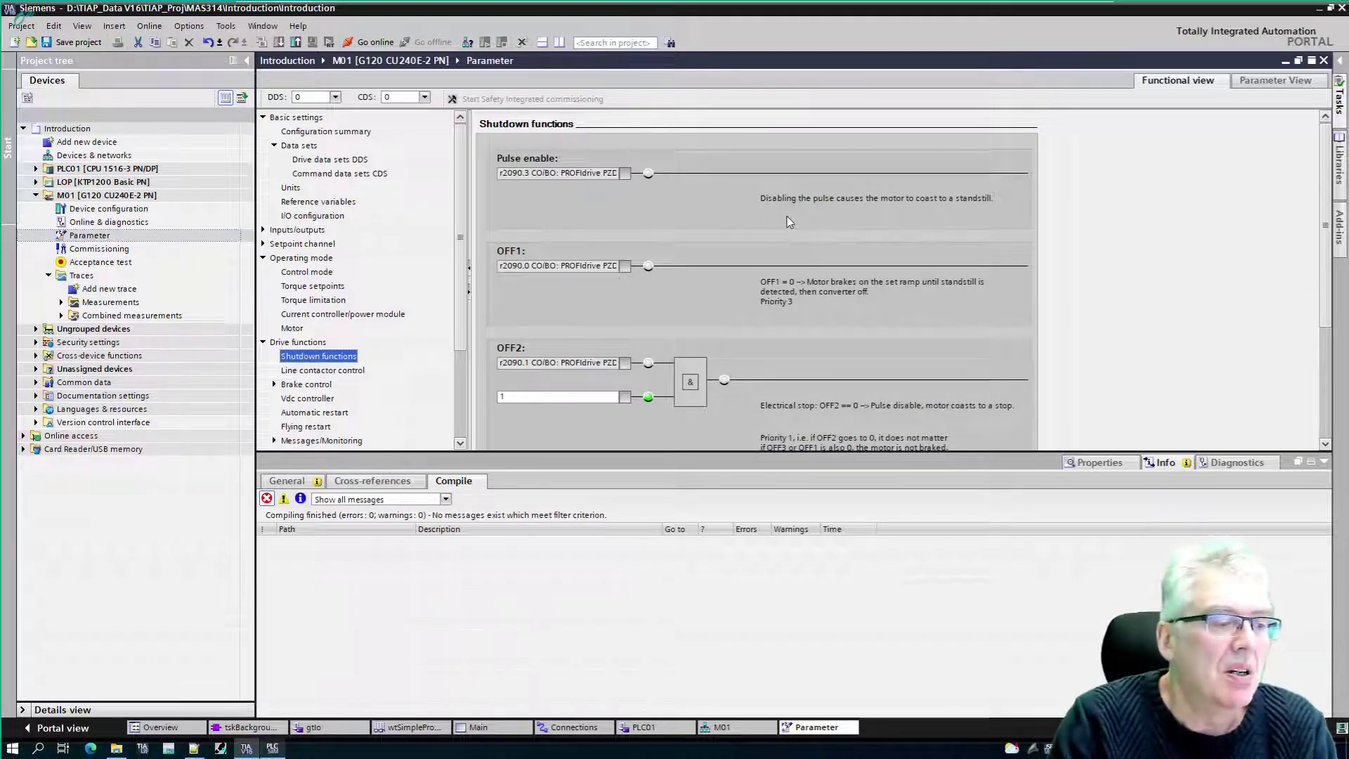
pyautogui.scroll(-3, 453, 288)
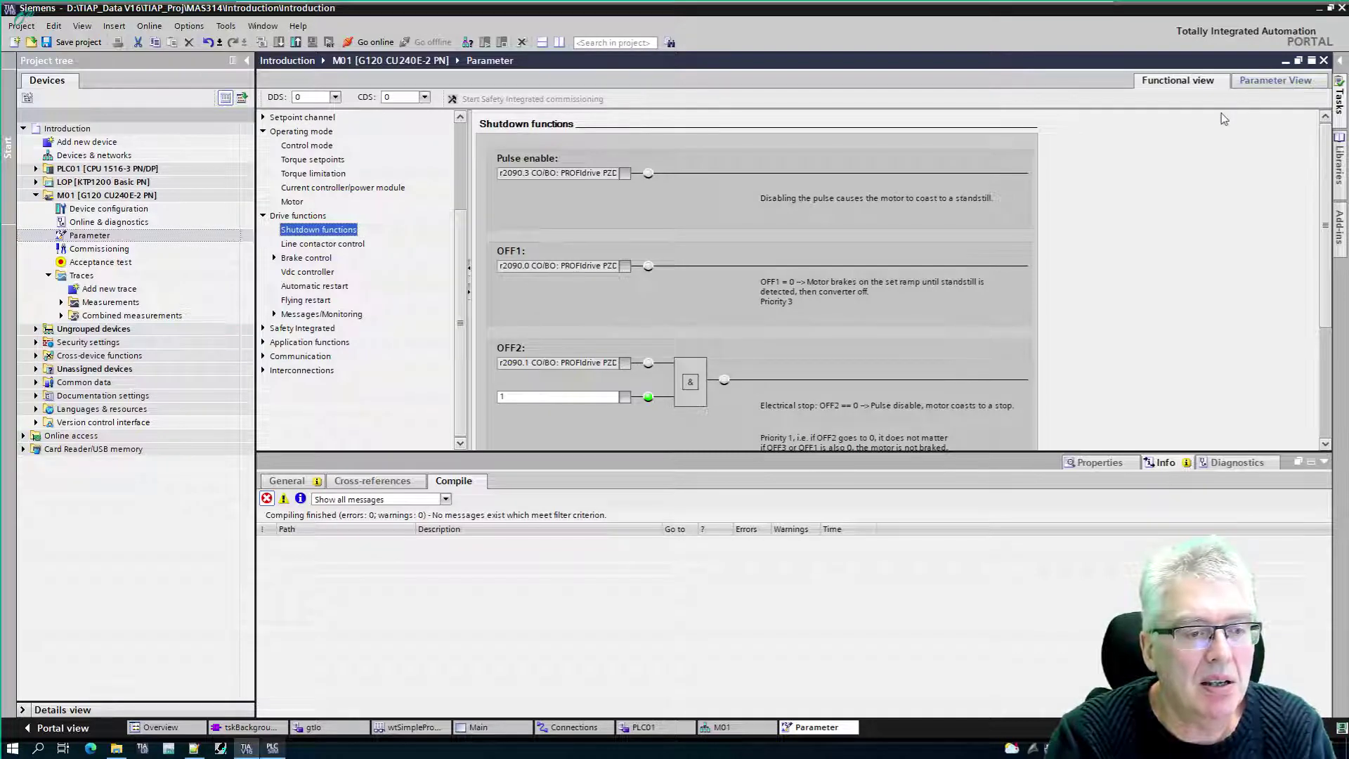
# - Examine M01's complete parameter list in the parameter view and compare it with the functional view
pyautogui.click(1292, 83)
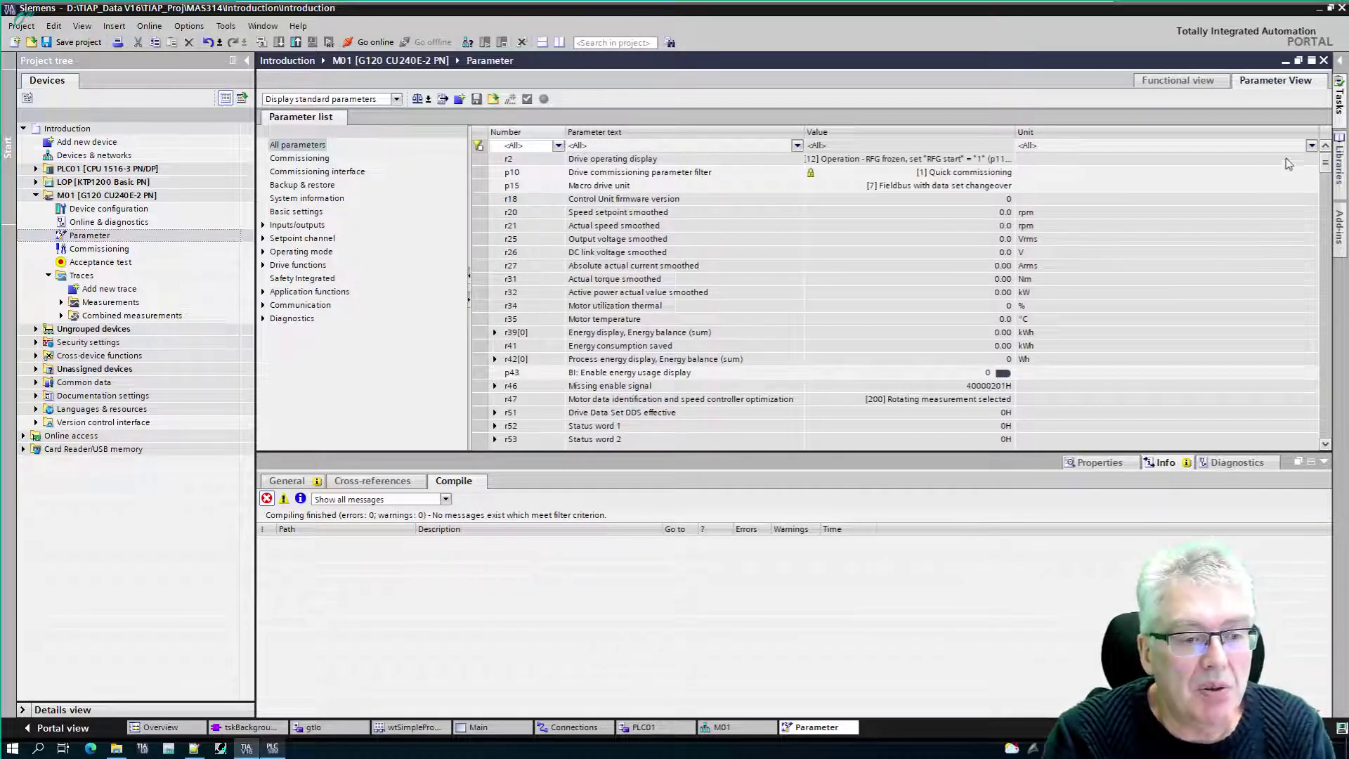
pyautogui.moveTo(1327, 164); pyautogui.dragTo(1307, 140)
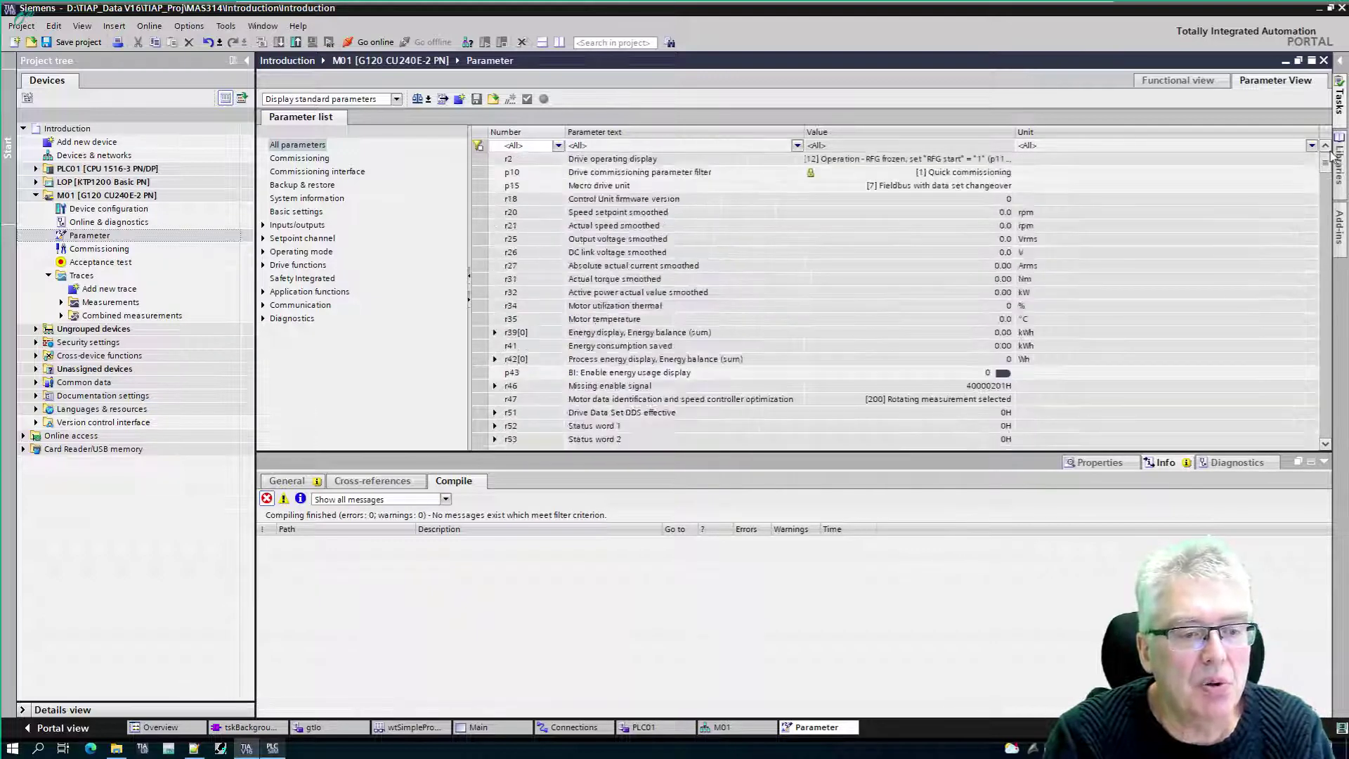
pyautogui.click(1203, 83)
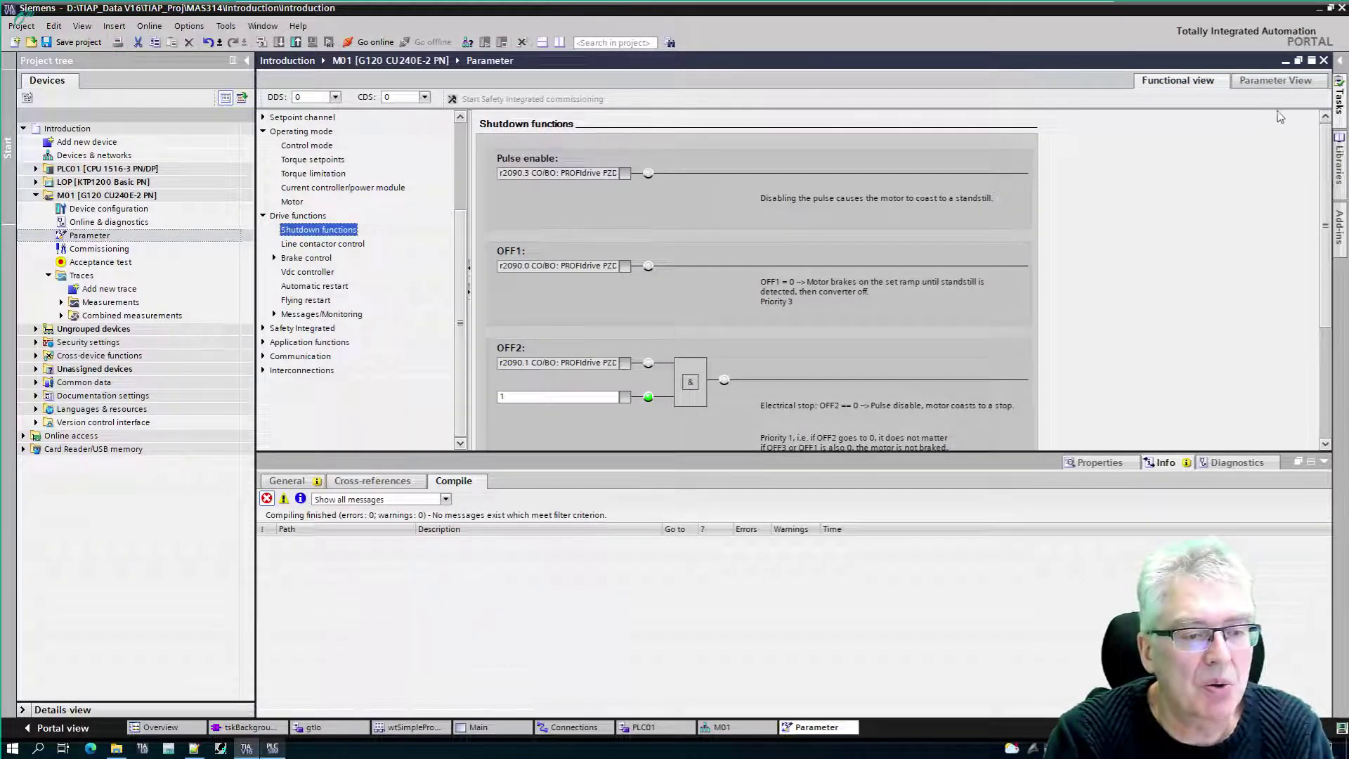
pyautogui.click(1305, 83)
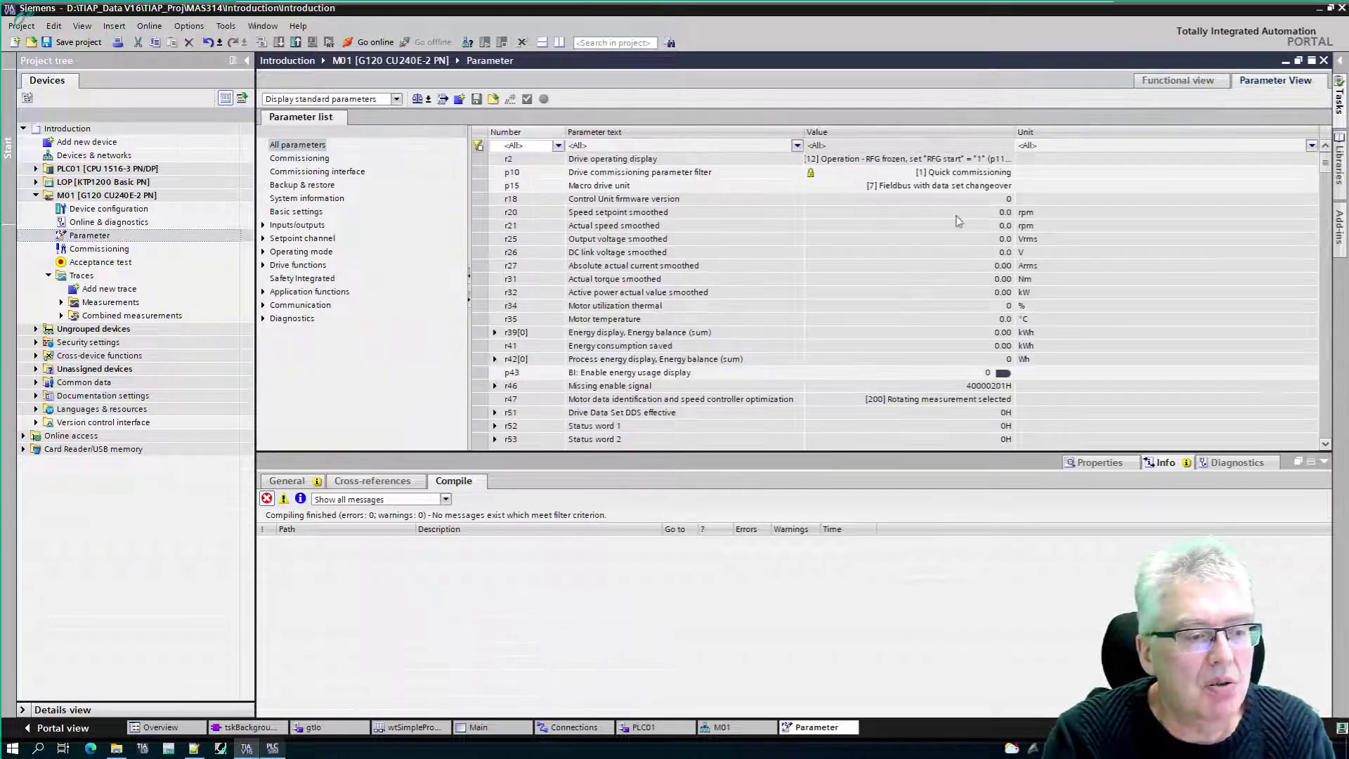
pyautogui.moveTo(1325, 163); pyautogui.dragTo(1304, 121)
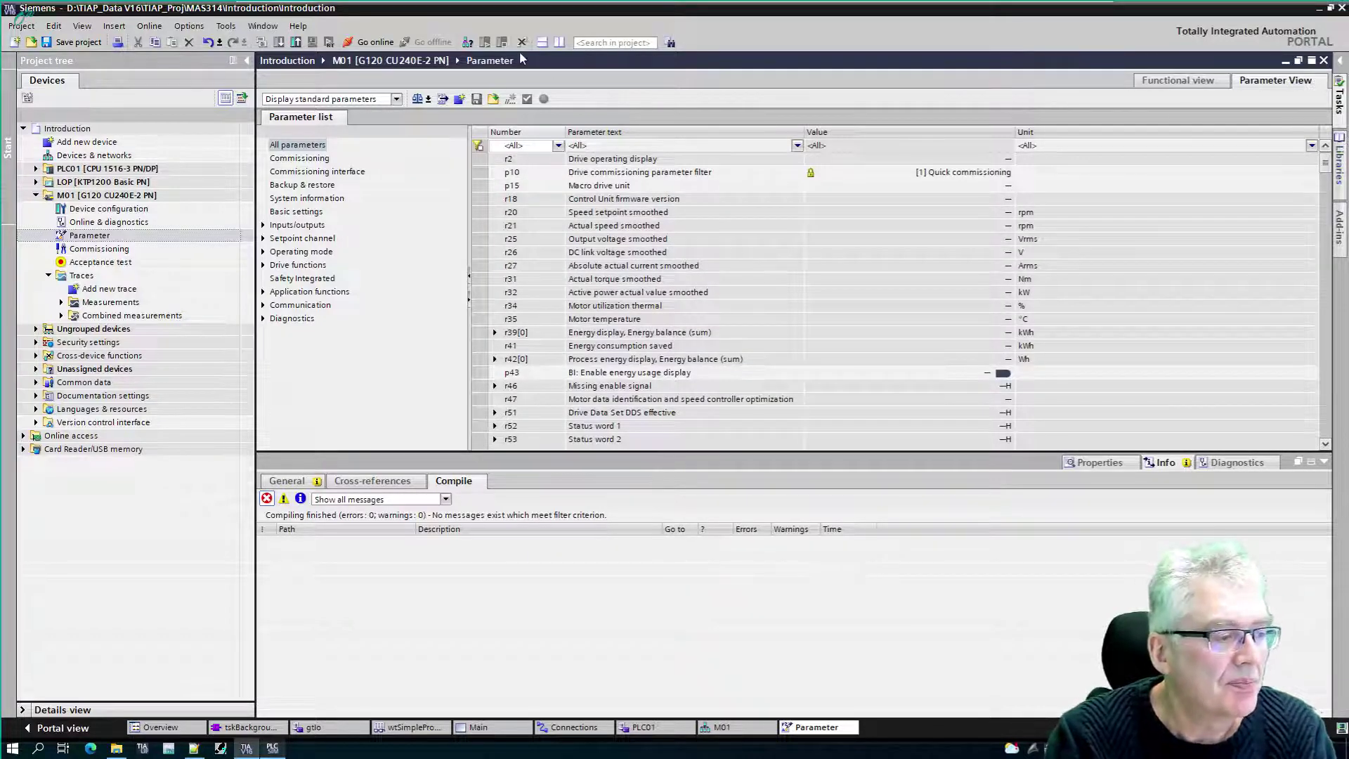
# - Open the network view from M01's device configuration and connect the drive's PROFINET port to PLC01's second PROFINET interface
pyautogui.click(111, 211)
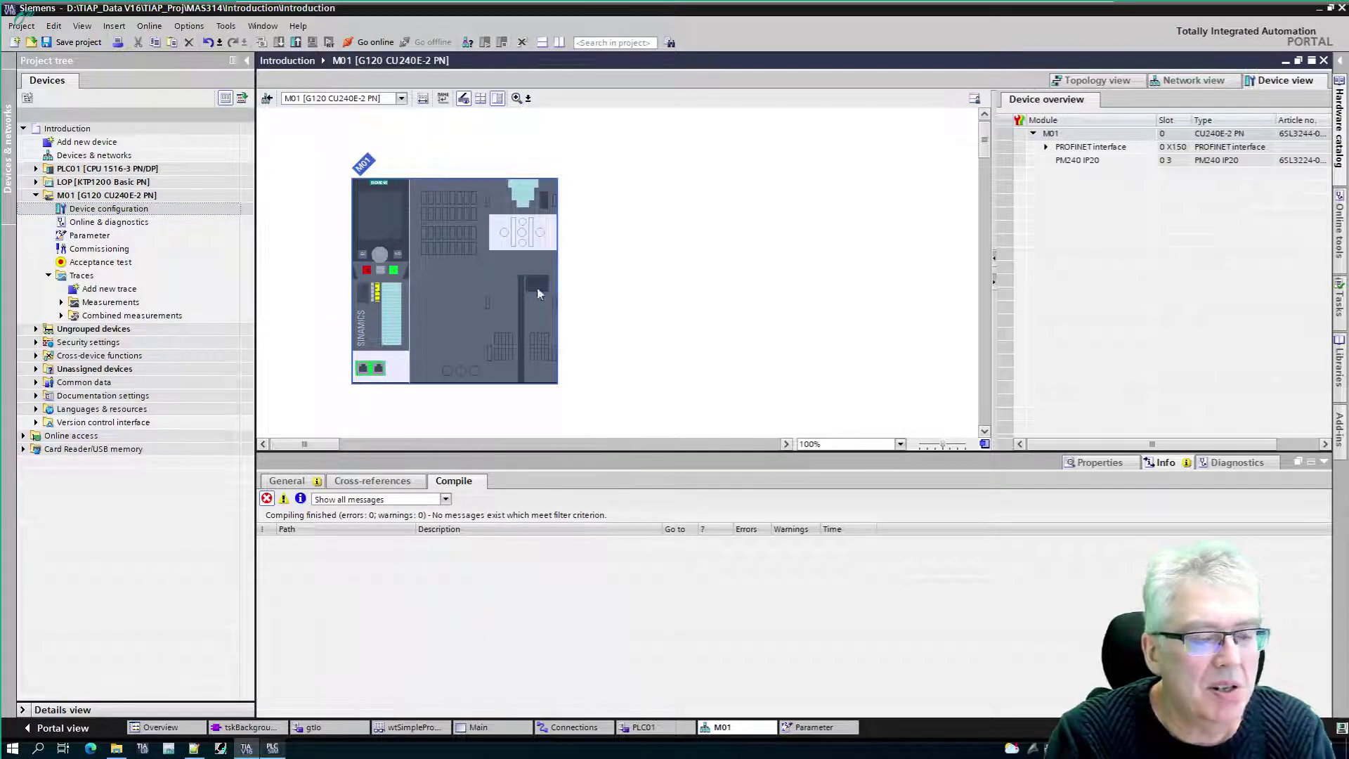
pyautogui.click(1221, 81)
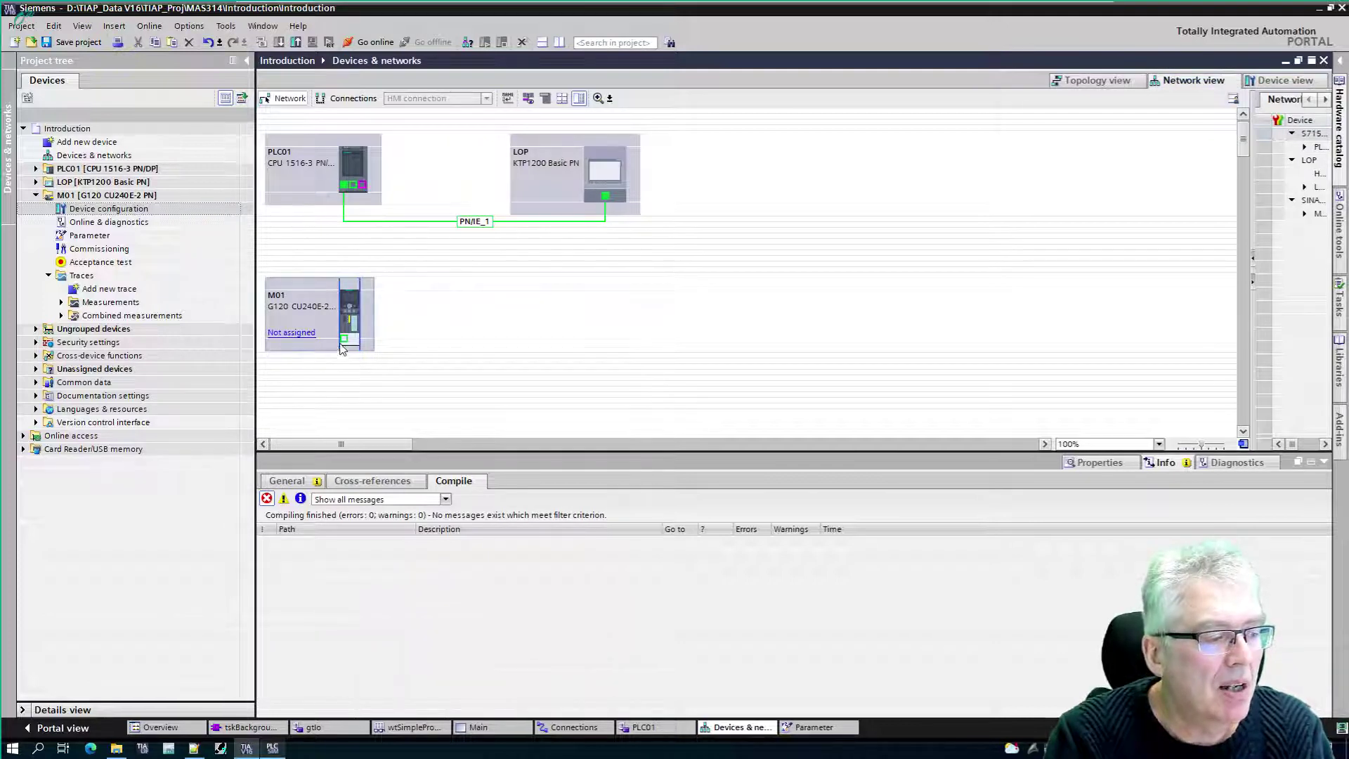
pyautogui.moveTo(344, 337); pyautogui.dragTo(354, 187)
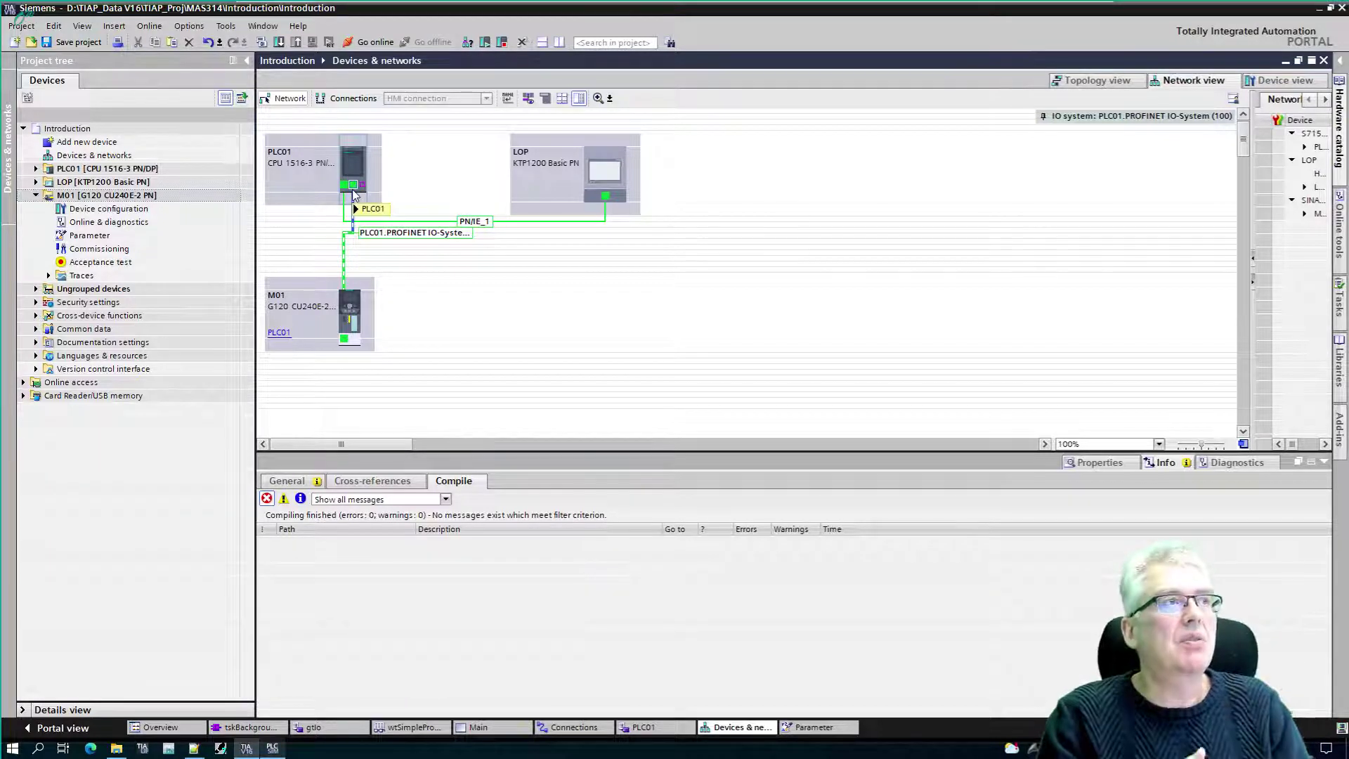
pyautogui.moveTo(353, 195)
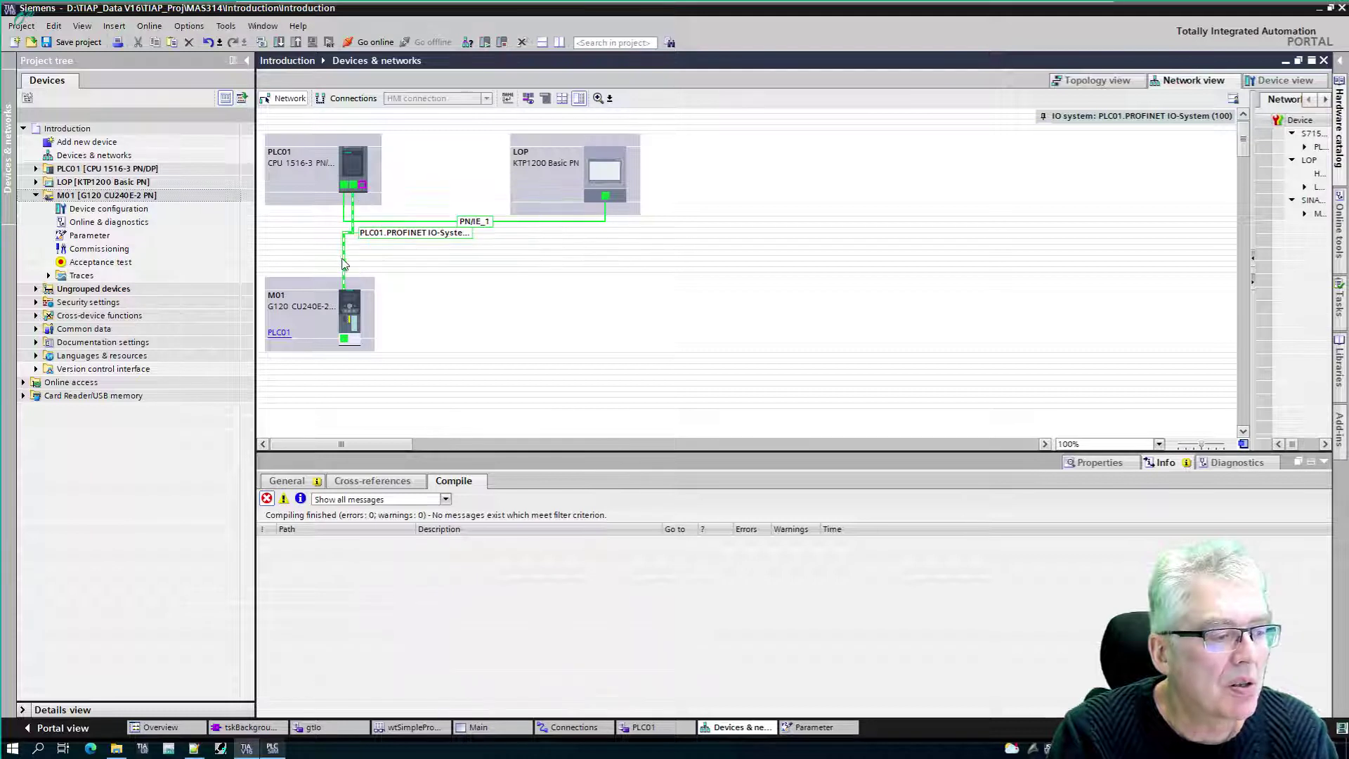
# - Delete the PROFINET IO system and the PN/IE_2 subnet linking M01 to PLC01
pyautogui.click(346, 264)
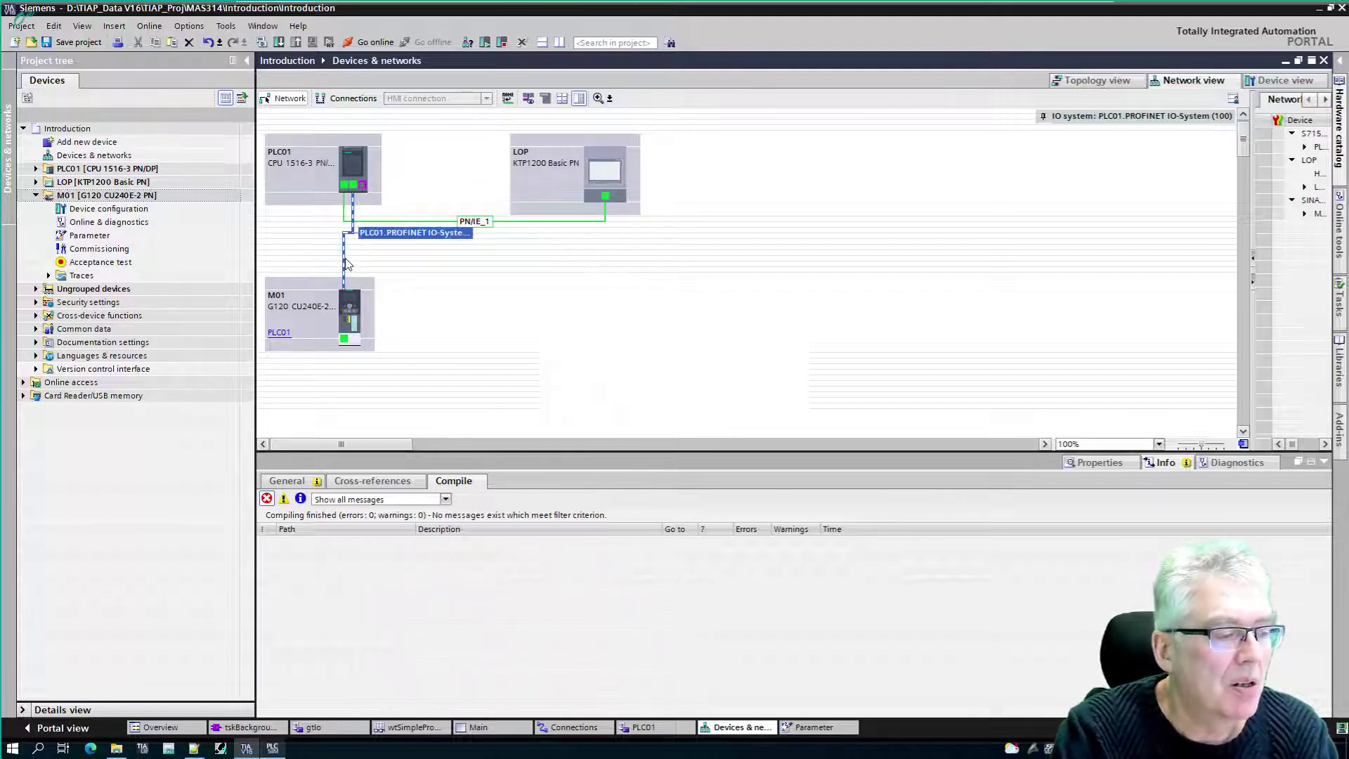
pyautogui.press('Delete')
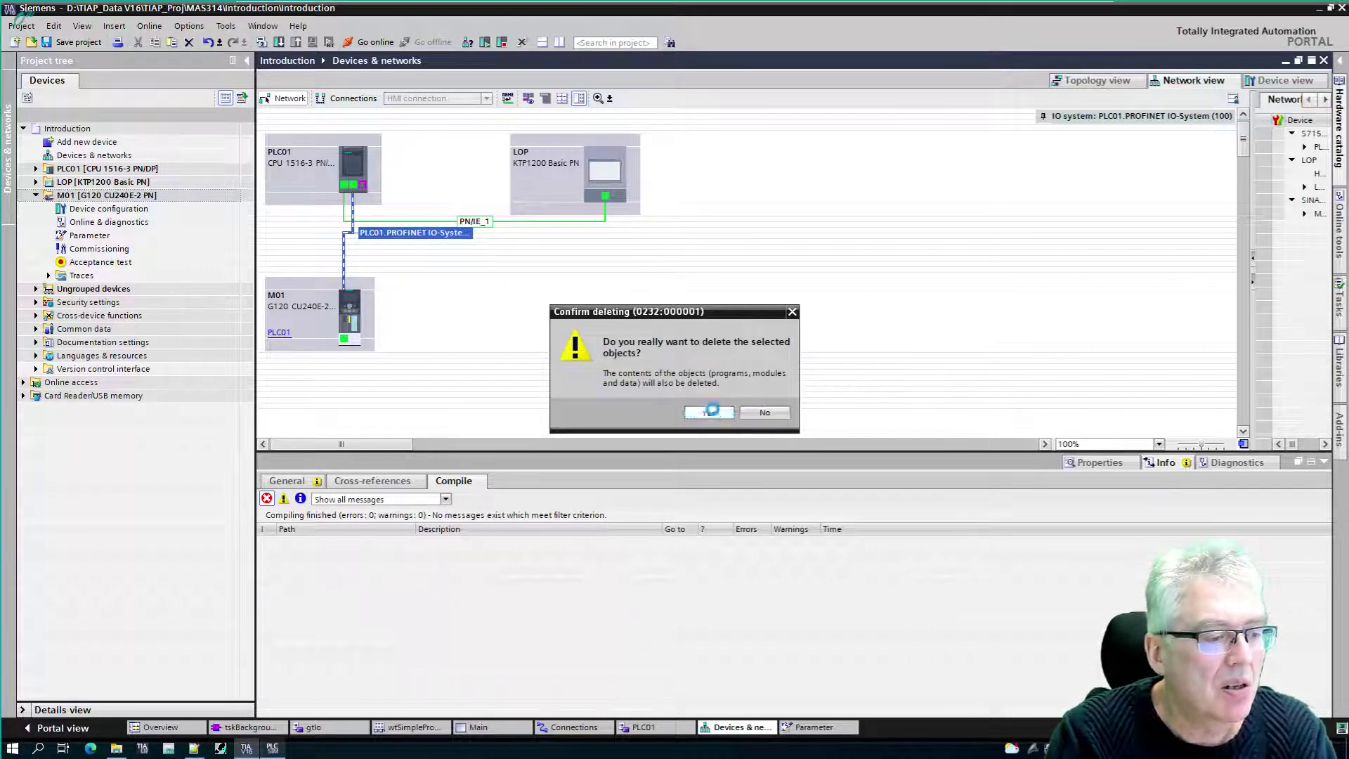
pyautogui.click(711, 413)
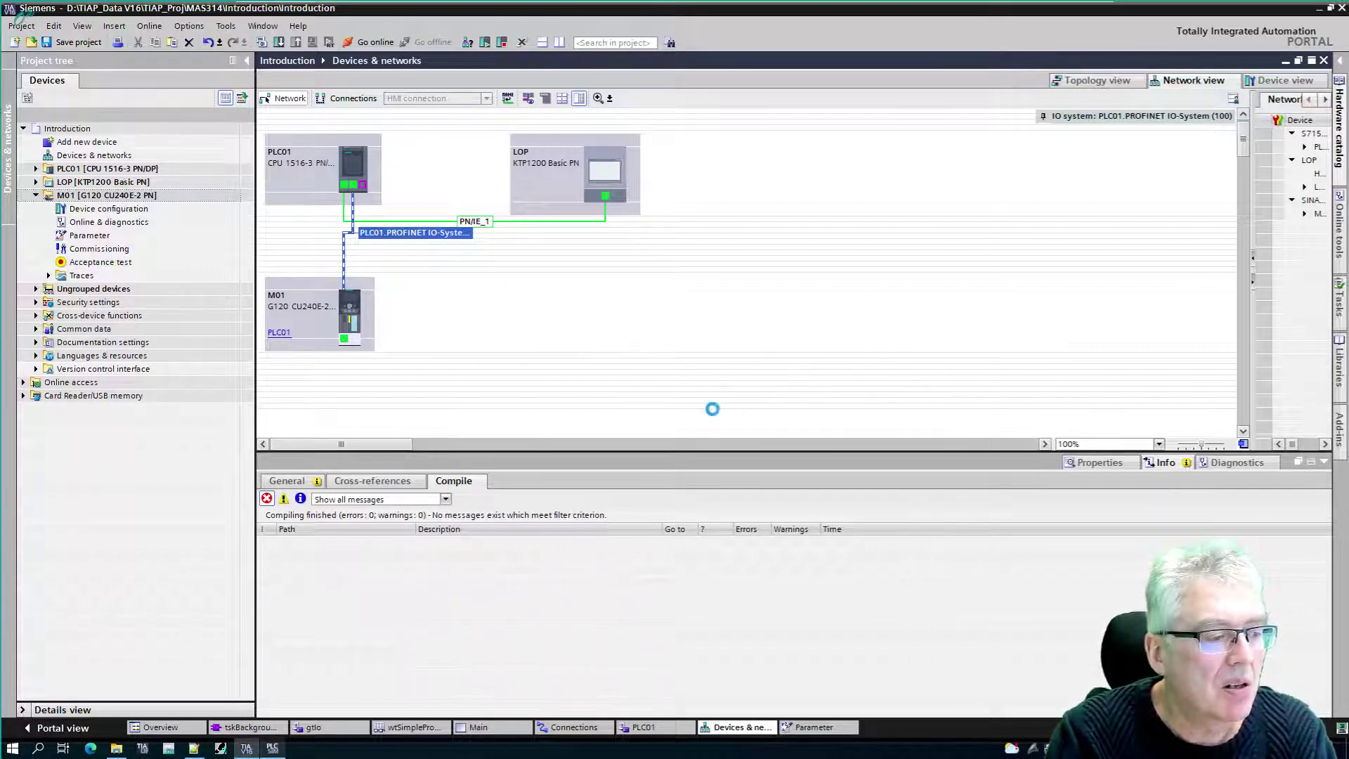
pyautogui.click(344, 265)
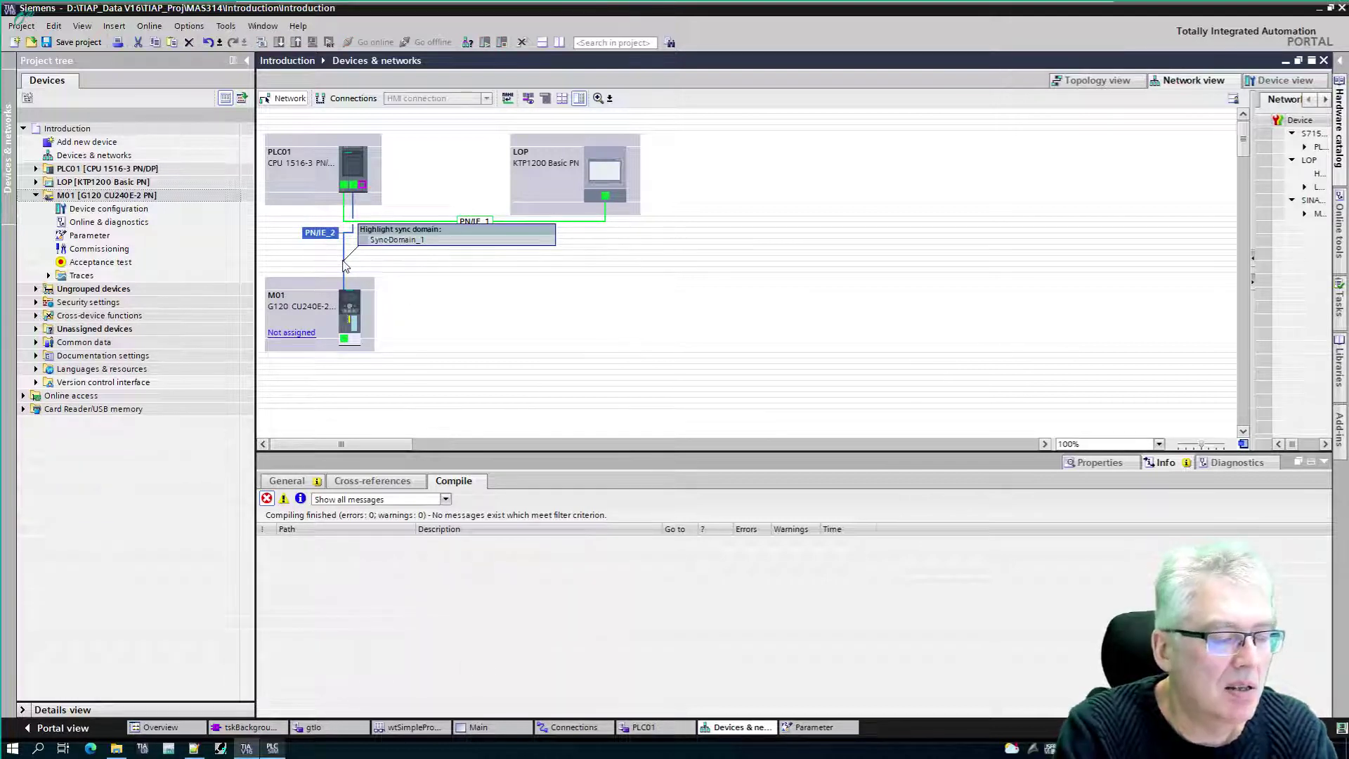
pyautogui.press('Delete')
pyautogui.click(694, 412)
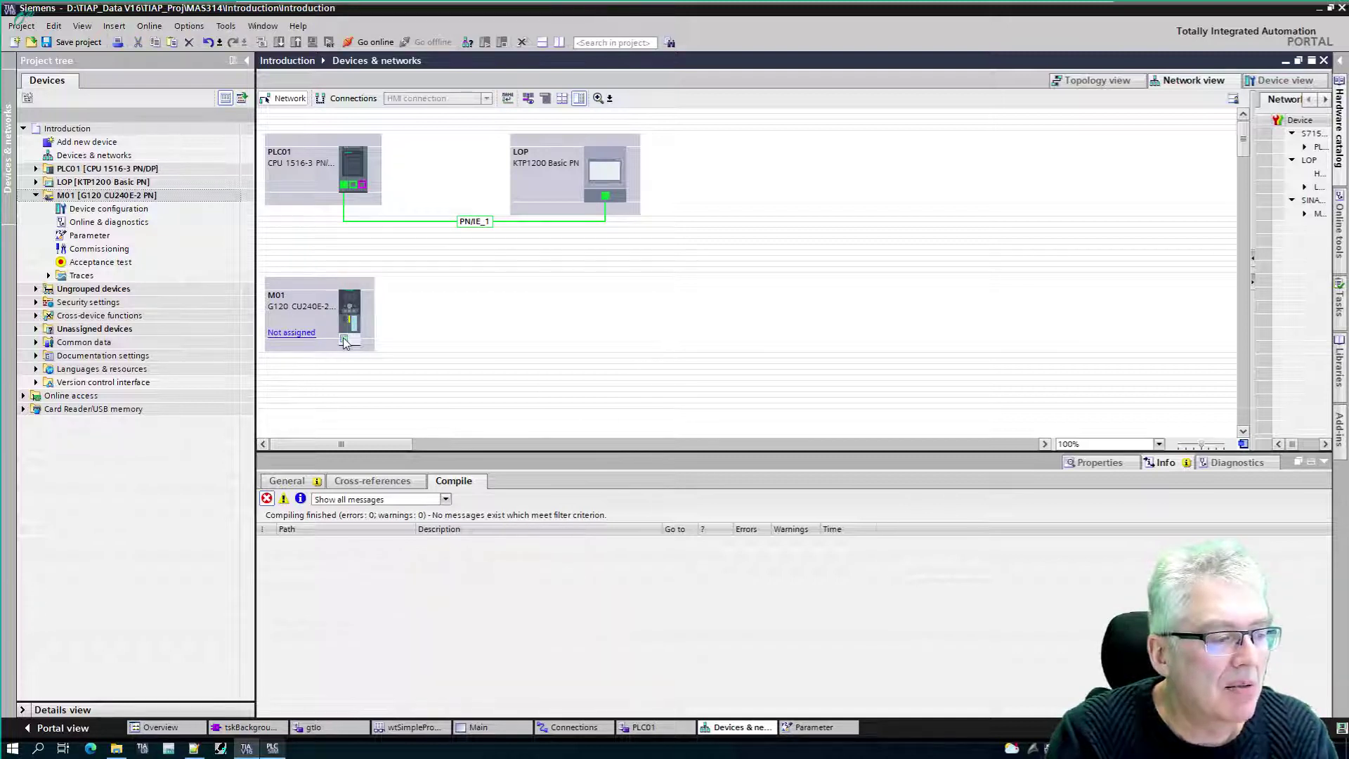
# - Reconnect M01's PROFINET port to PLC01's second PROFINET interface and compare the connections and network displays
pyautogui.moveTo(344, 342); pyautogui.dragTo(356, 192)
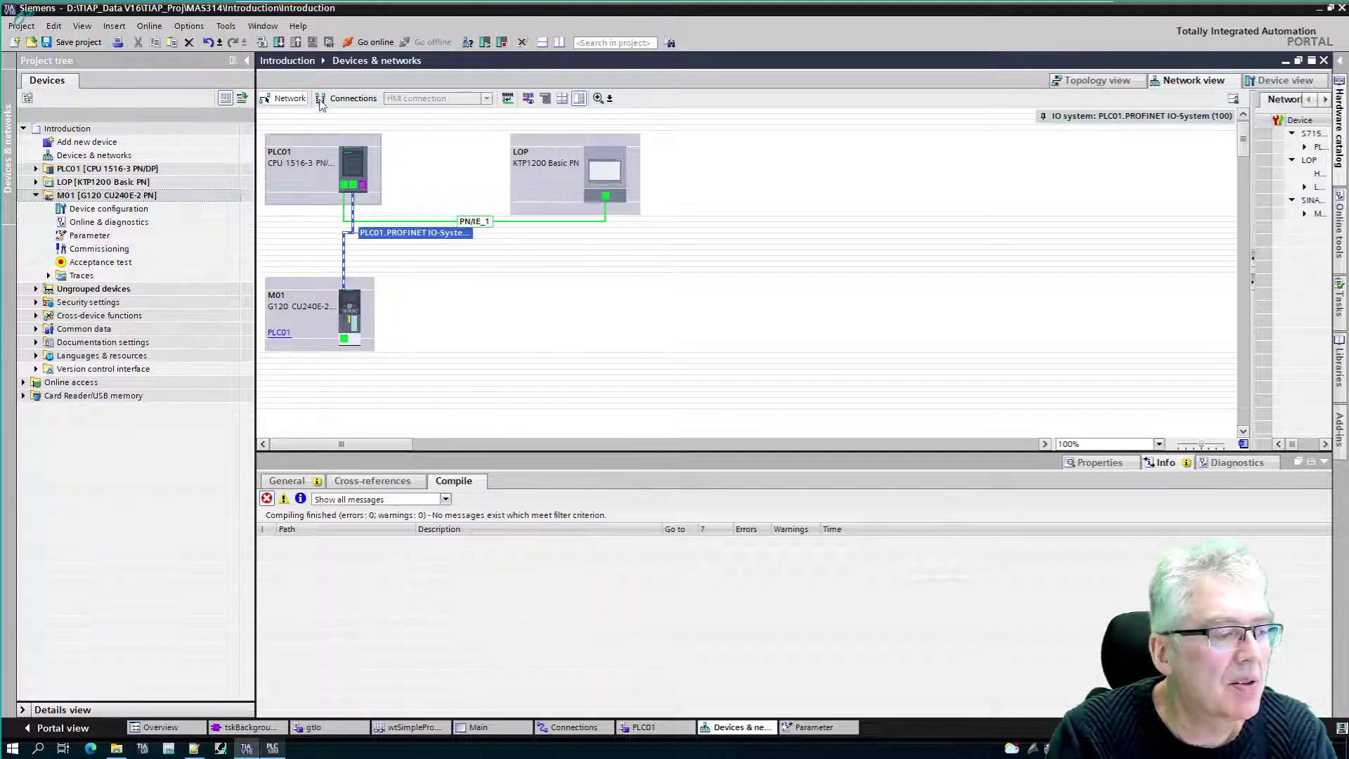
pyautogui.click(344, 100)
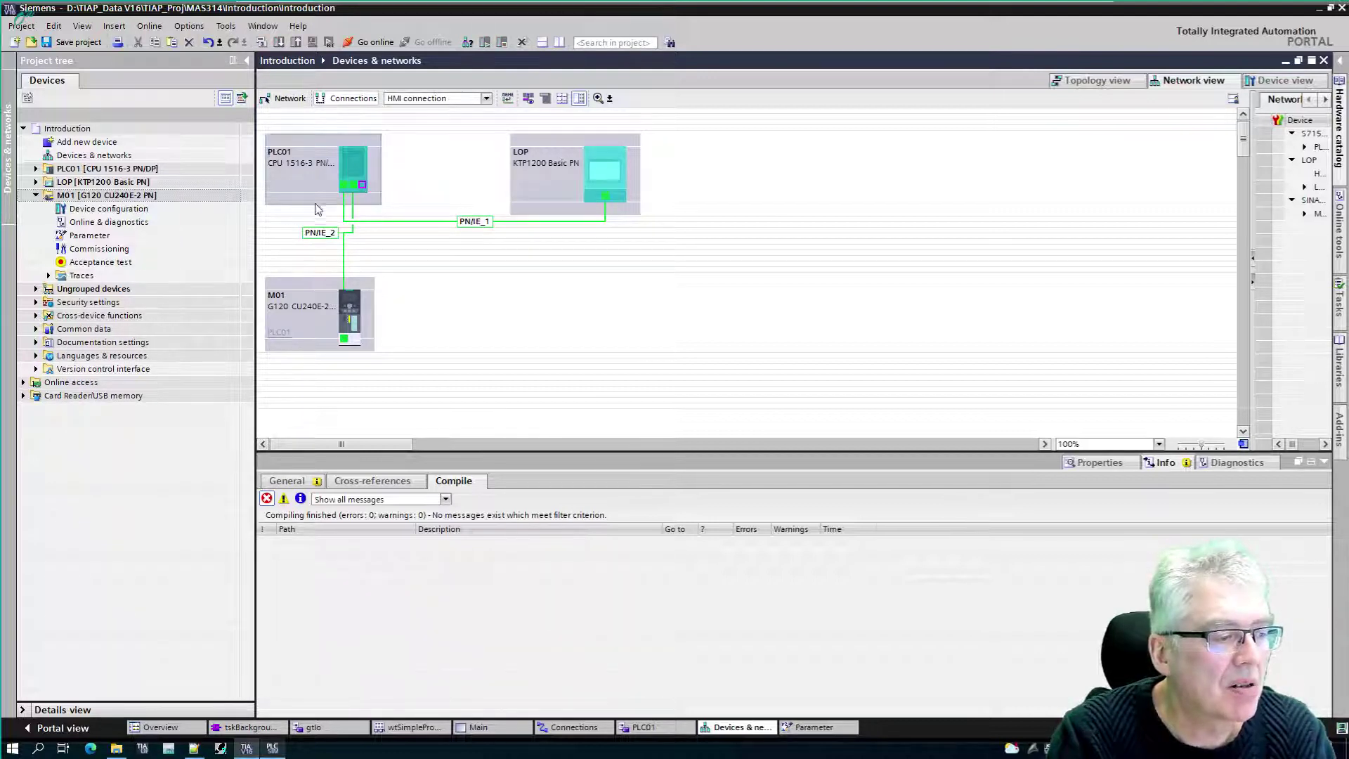
pyautogui.click(289, 98)
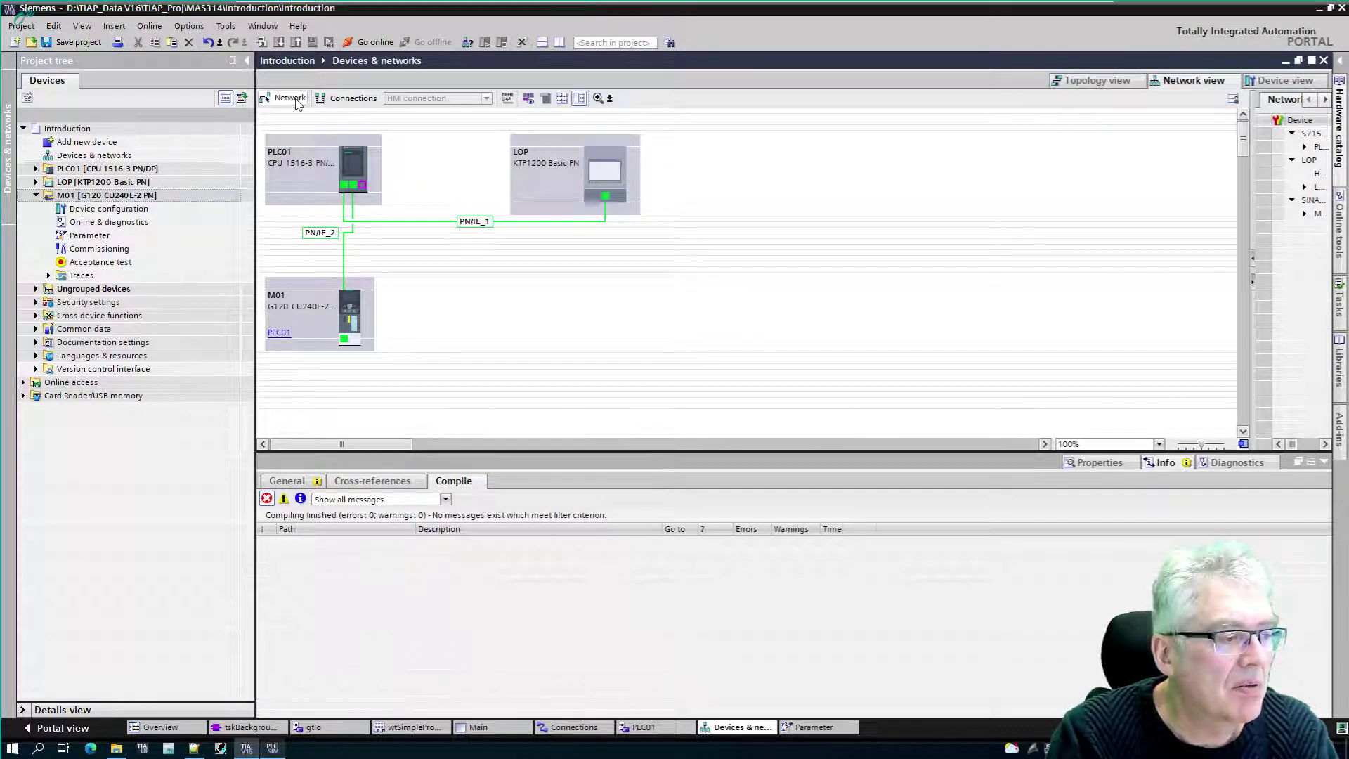
# - Try to draw an HMI connection from M01's PROFINET port to PLC01 in connections mode
pyautogui.click(348, 99)
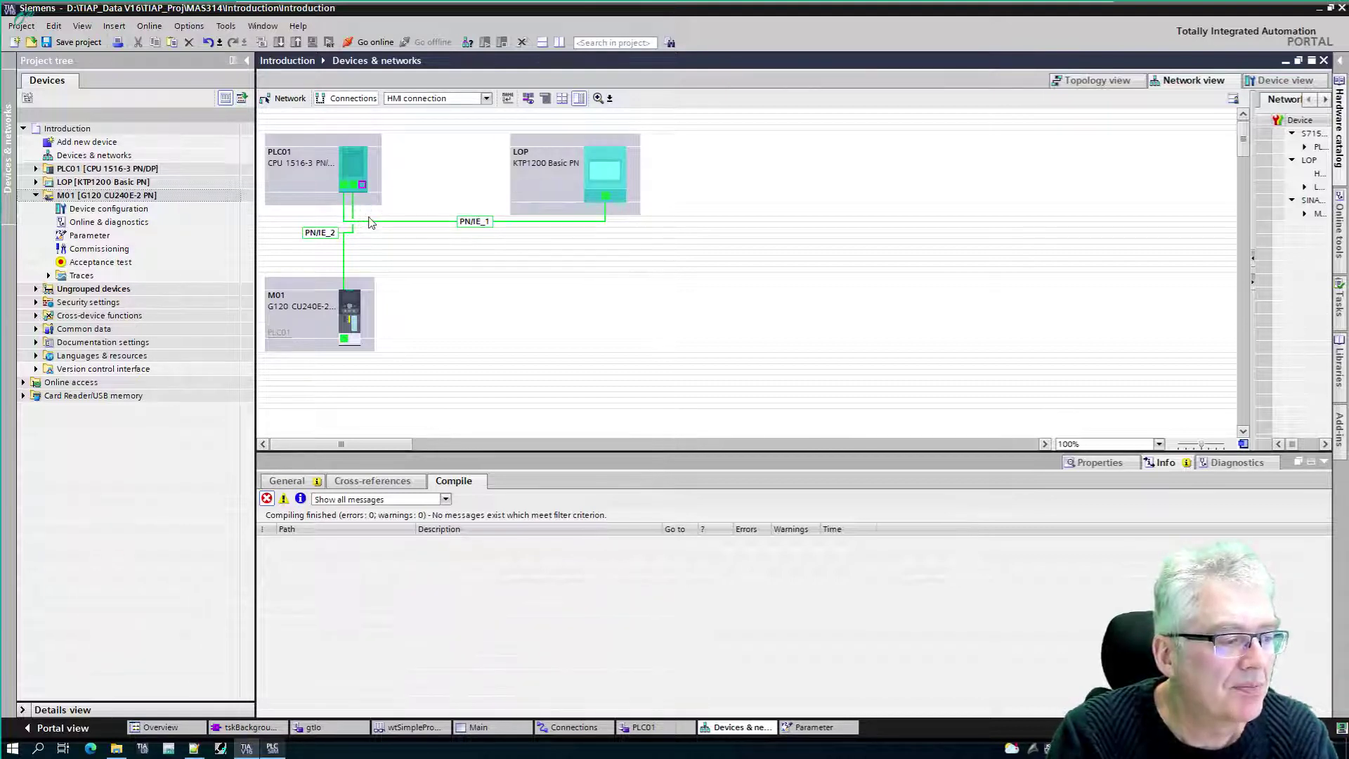
pyautogui.click(345, 262)
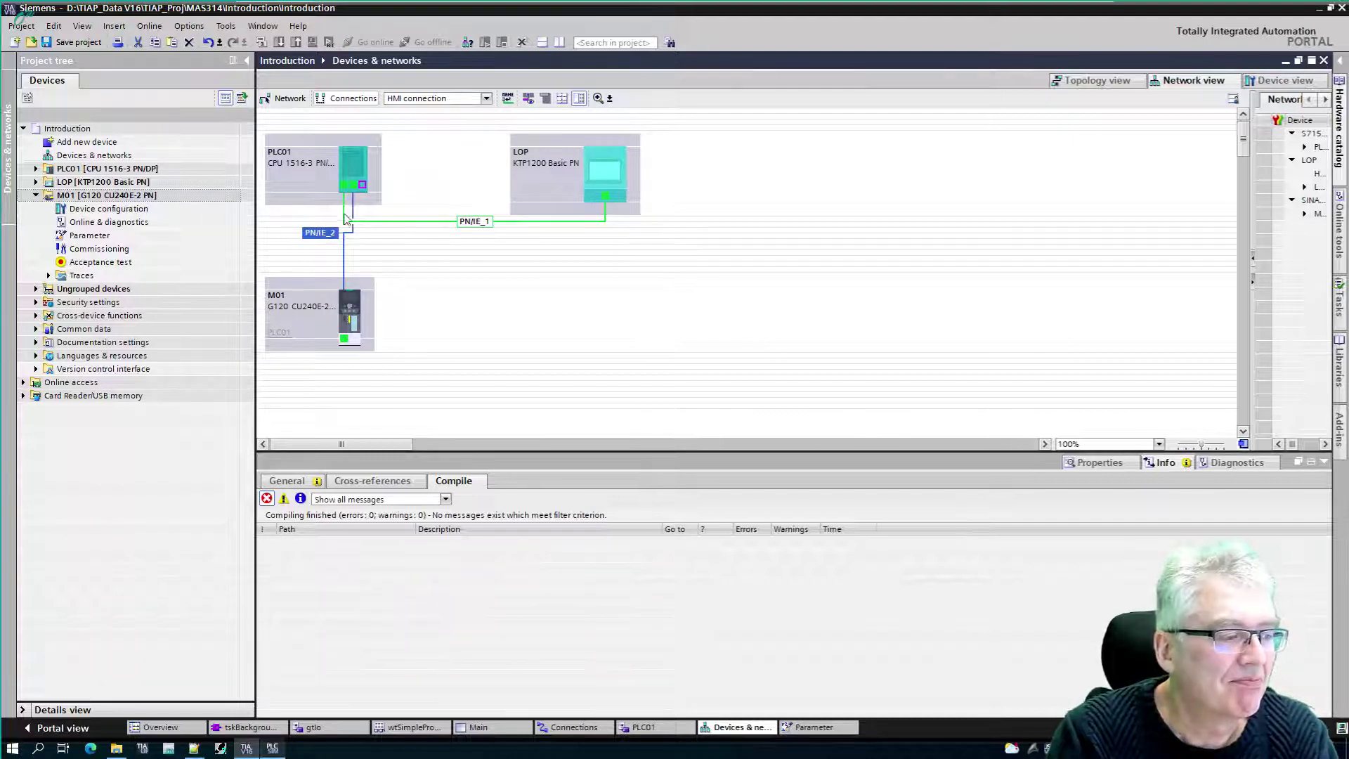
pyautogui.moveTo(345, 338)
pyautogui.mouseDown()
pyautogui.moveTo(362, 185)
pyautogui.moveTo(350, 185)
pyautogui.mouseUp()
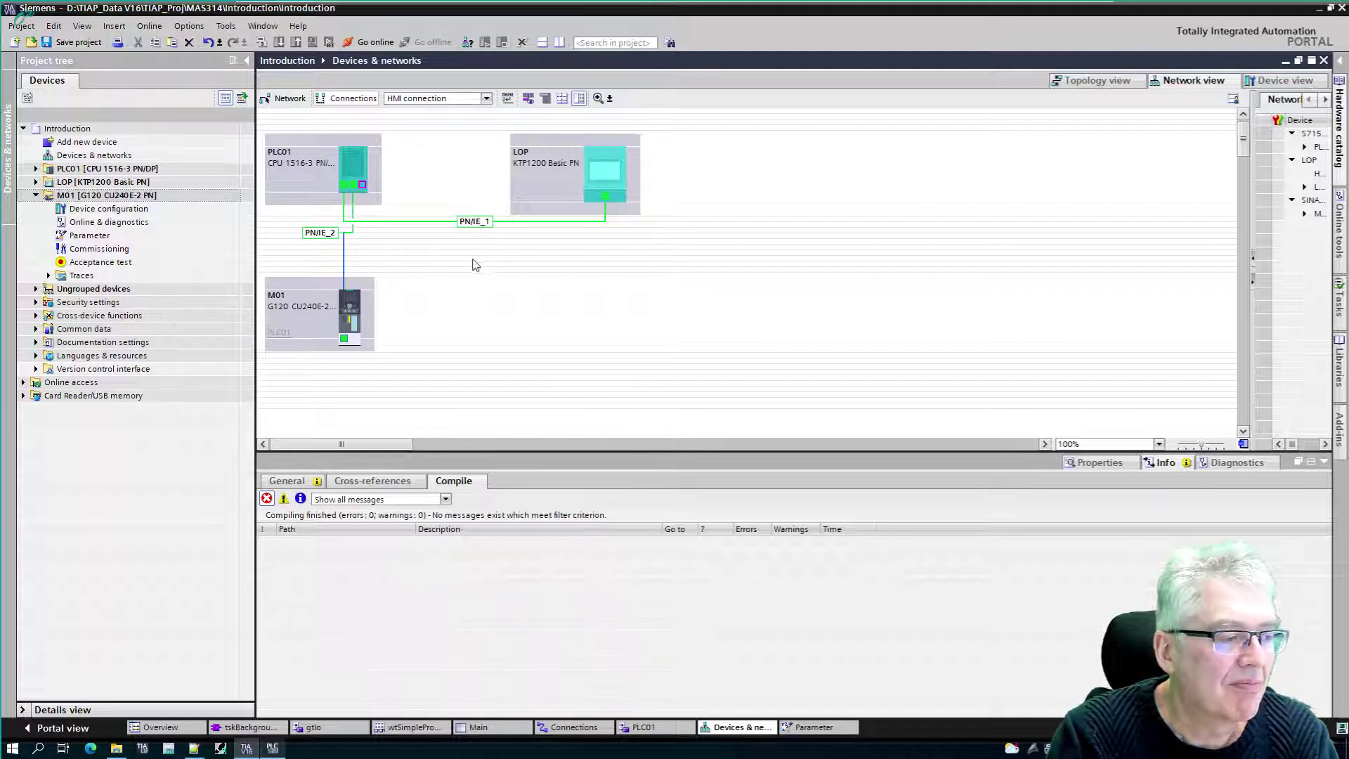
# - Move M01 in the network view so that it sits directly below the LOP panel
pyautogui.click(309, 281)
pyautogui.moveTo(312, 287); pyautogui.dragTo(463, 341)
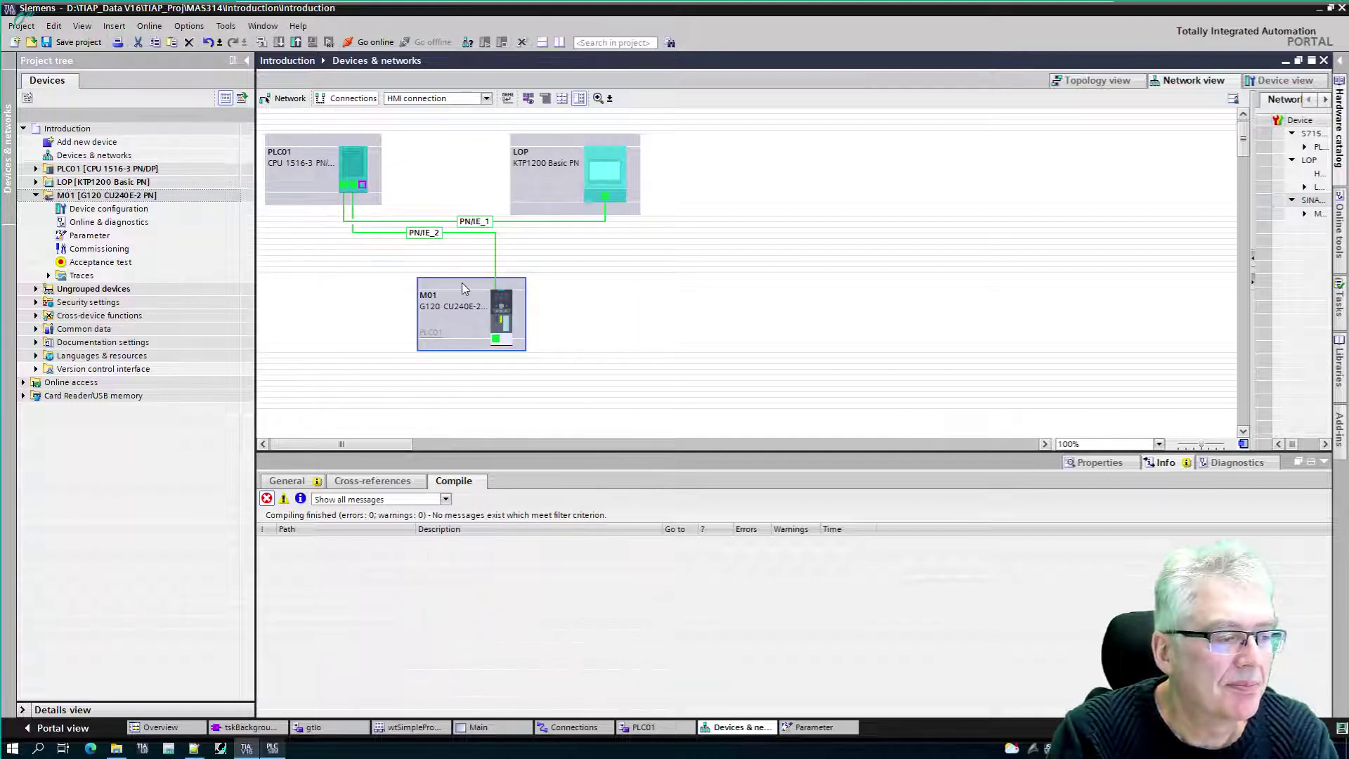
pyautogui.moveTo(461, 282); pyautogui.dragTo(587, 304)
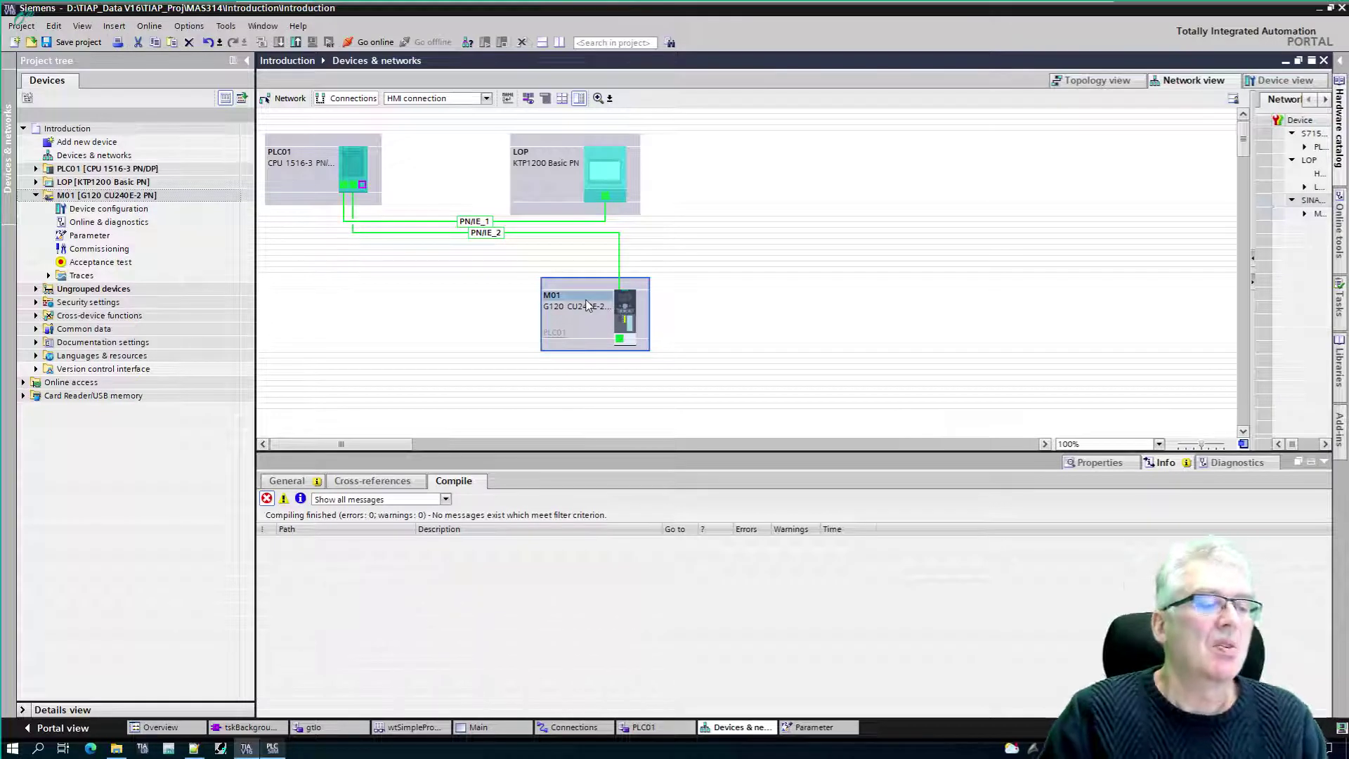